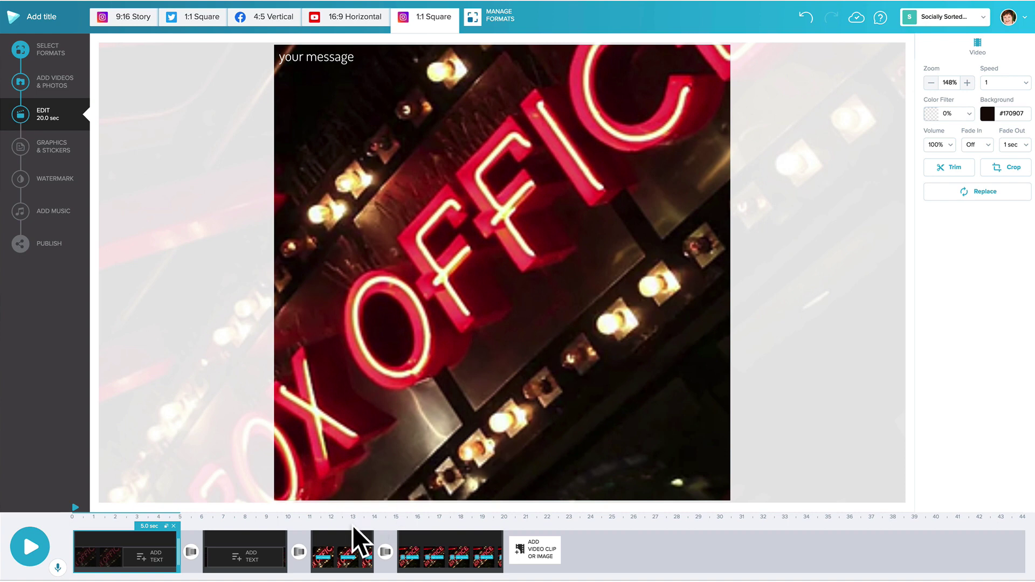
Step: Select the second timeline clip to view its Box Office footage
click(235, 538)
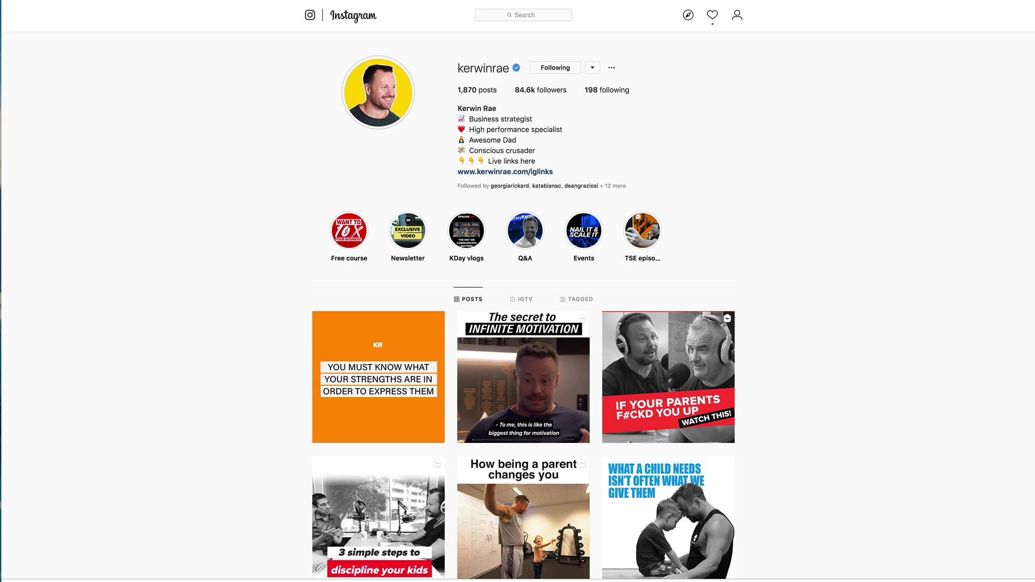
scroll(778, 331, down, 5)
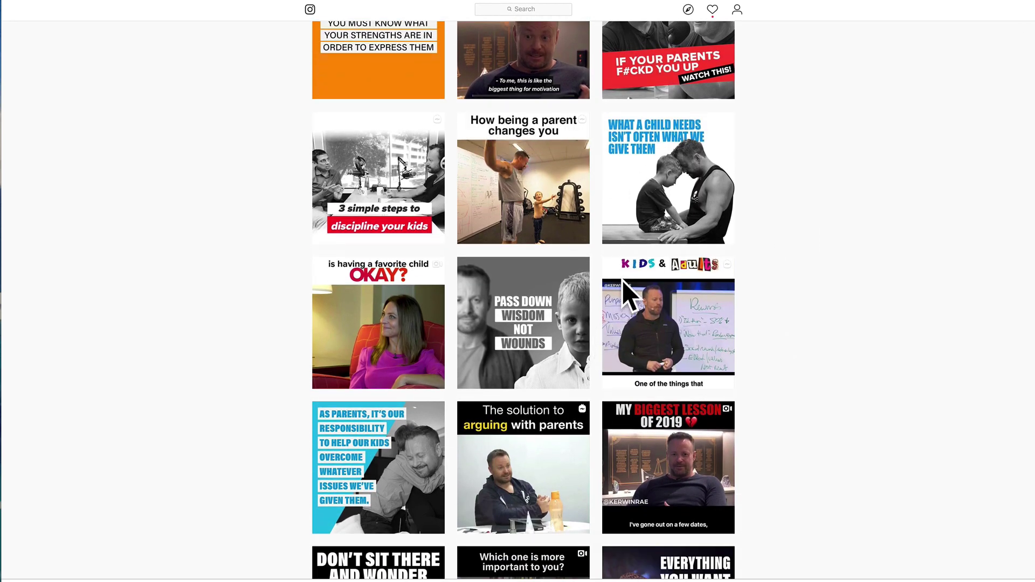
scroll(564, 427, down, 3)
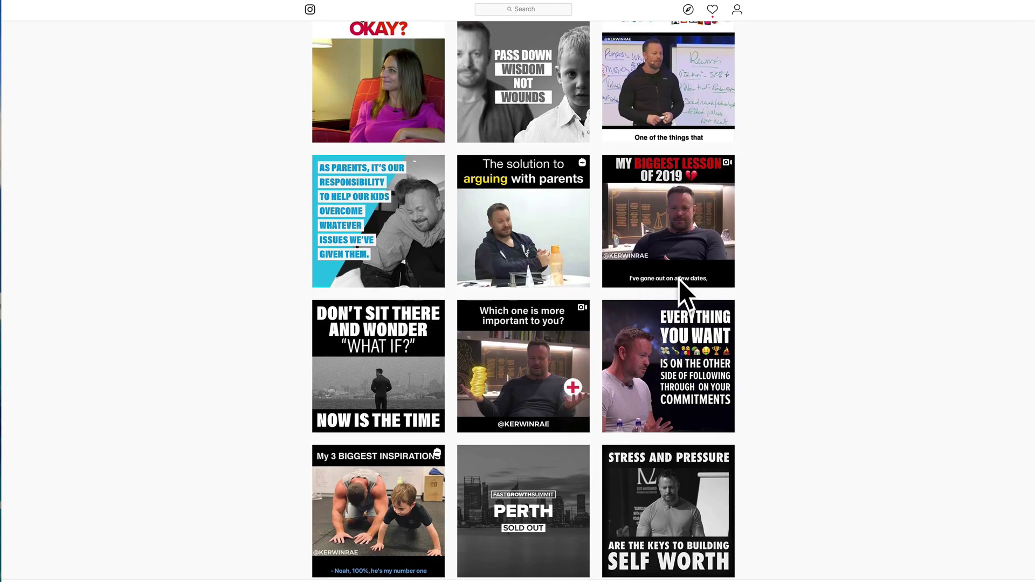
scroll(381, 419, down, 2)
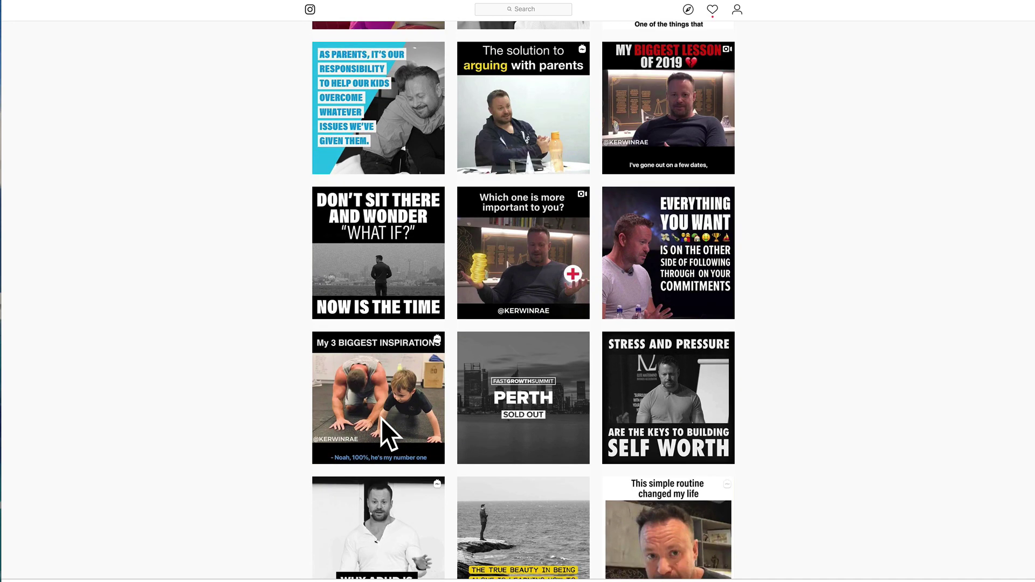
scroll(381, 420, down, 1)
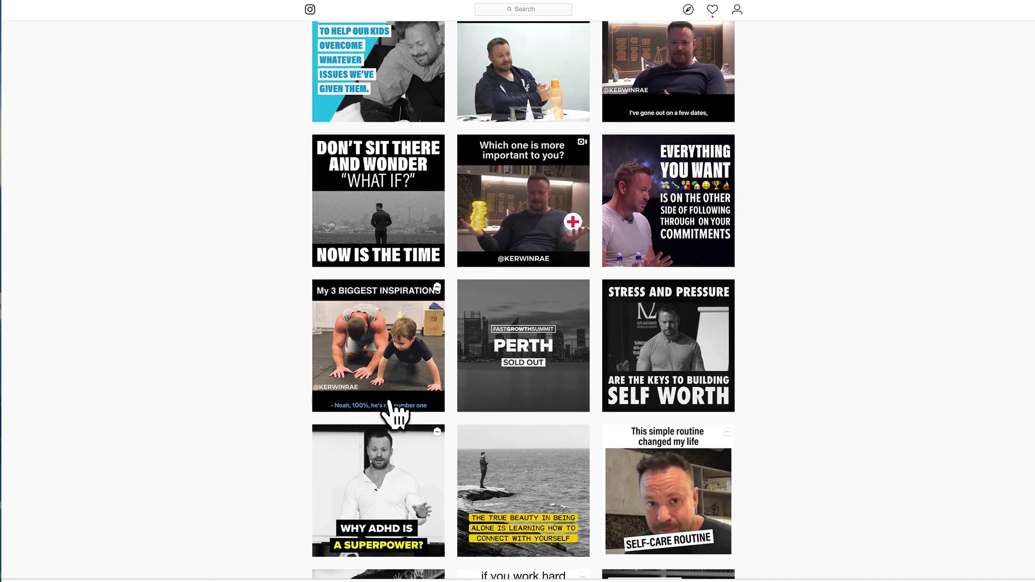
Step: Glance at one post, then play and pause the Kids & Adults motivation video
click(404, 410)
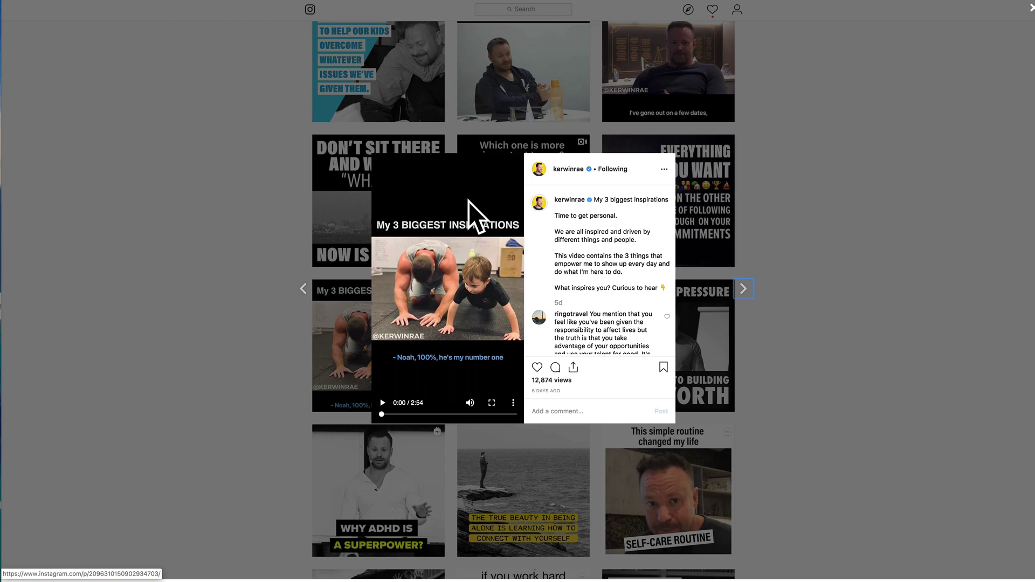
click(850, 203)
scroll(684, 214, up, 3)
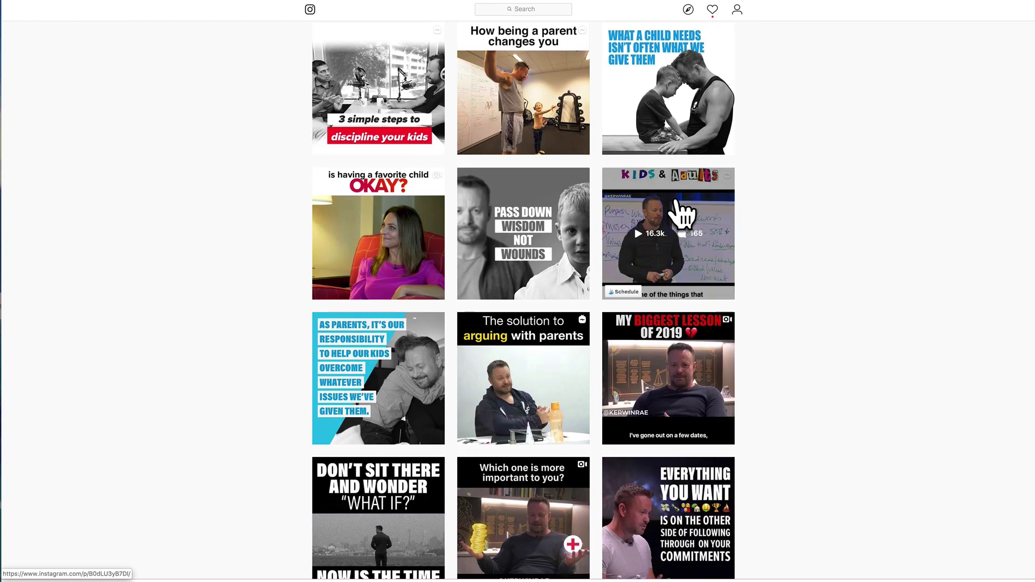
click(684, 214)
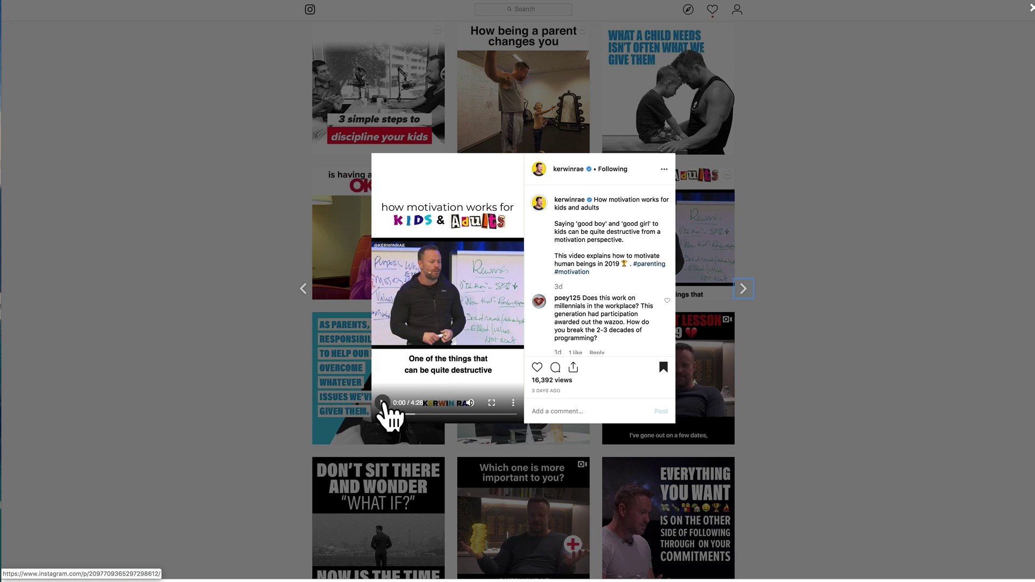
click(384, 403)
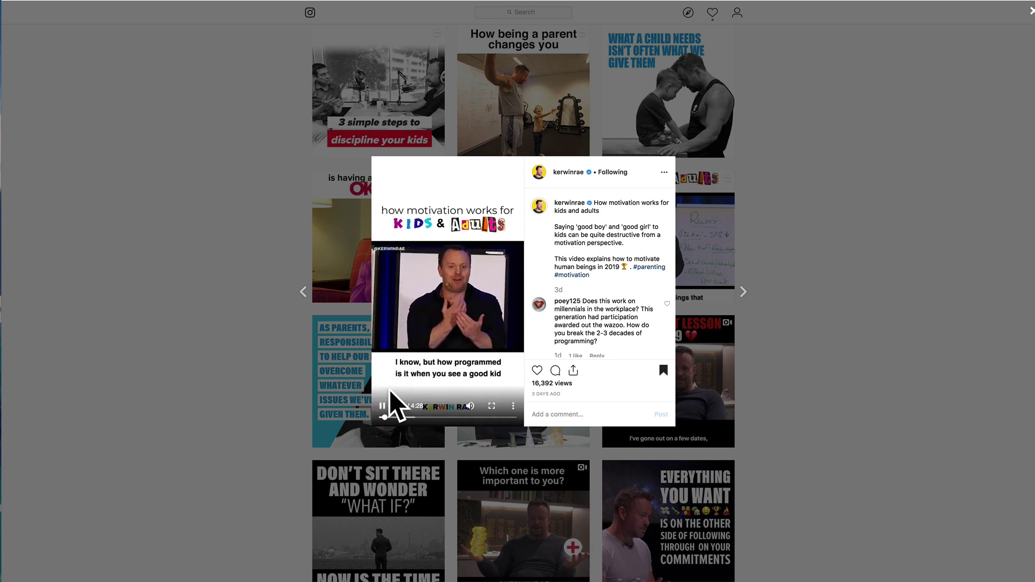
click(383, 406)
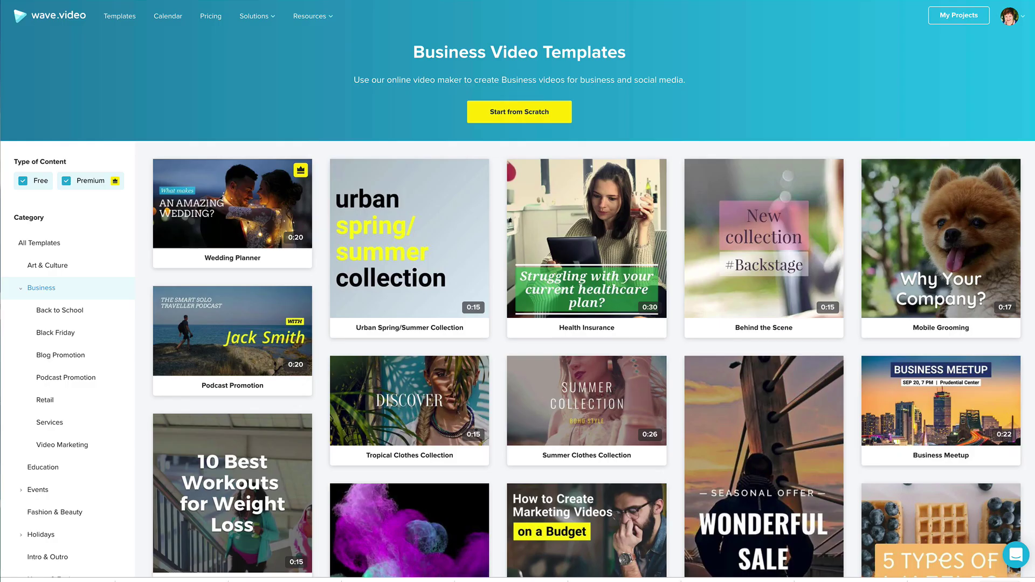
scroll(989, 362, down, 5)
scroll(989, 362, down, 5)
scroll(989, 362, down, 5)
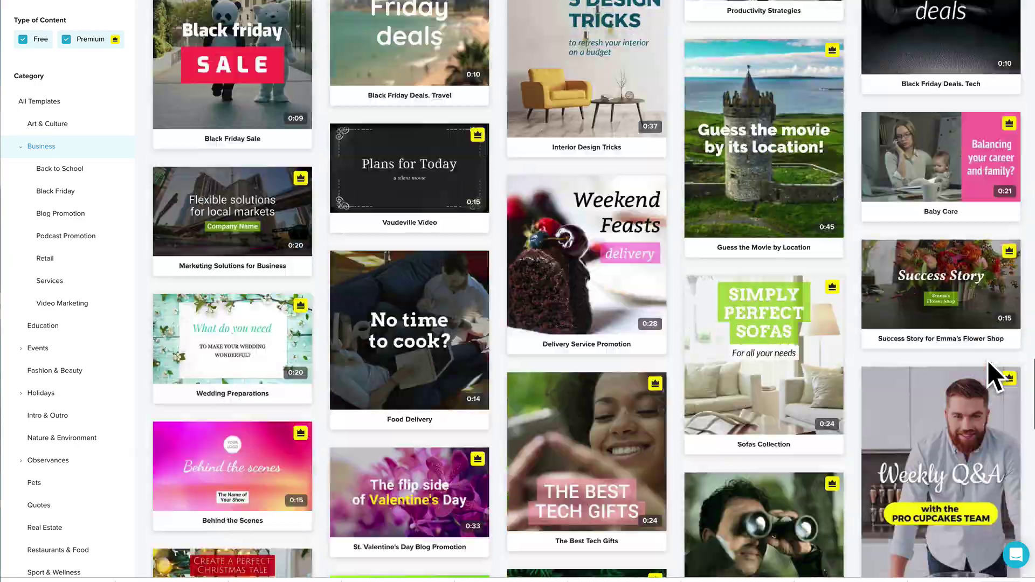
scroll(988, 362, down, 5)
scroll(953, 364, down, 5)
scroll(837, 216, up, 3)
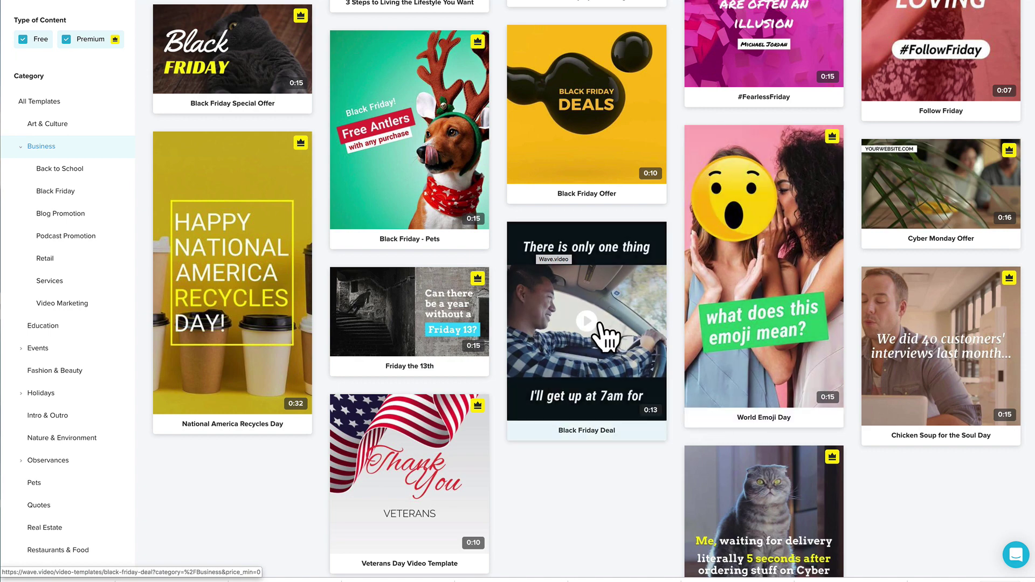
Step: Open the Black Friday Deal template's details and start editing it
click(655, 377)
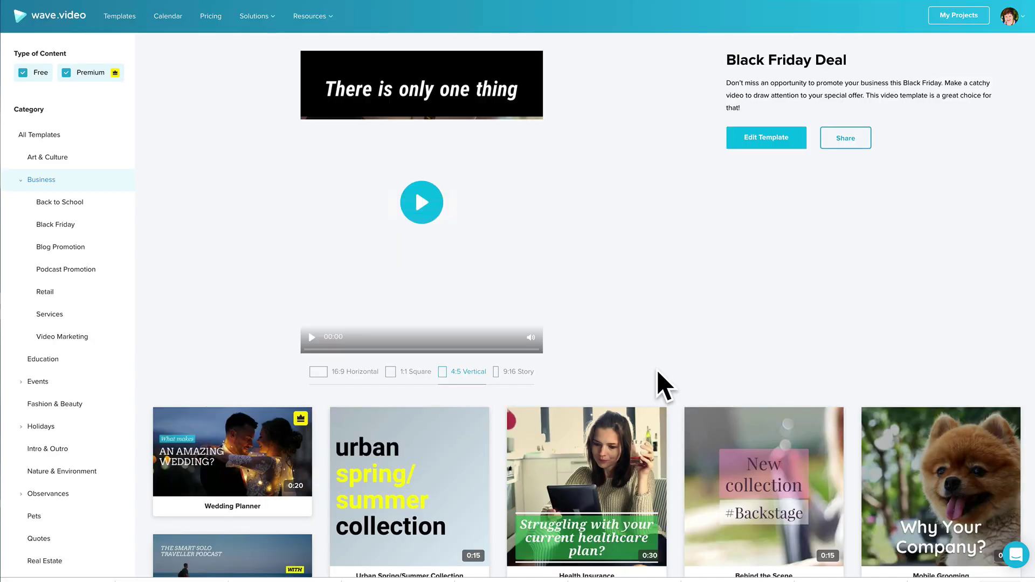
click(769, 139)
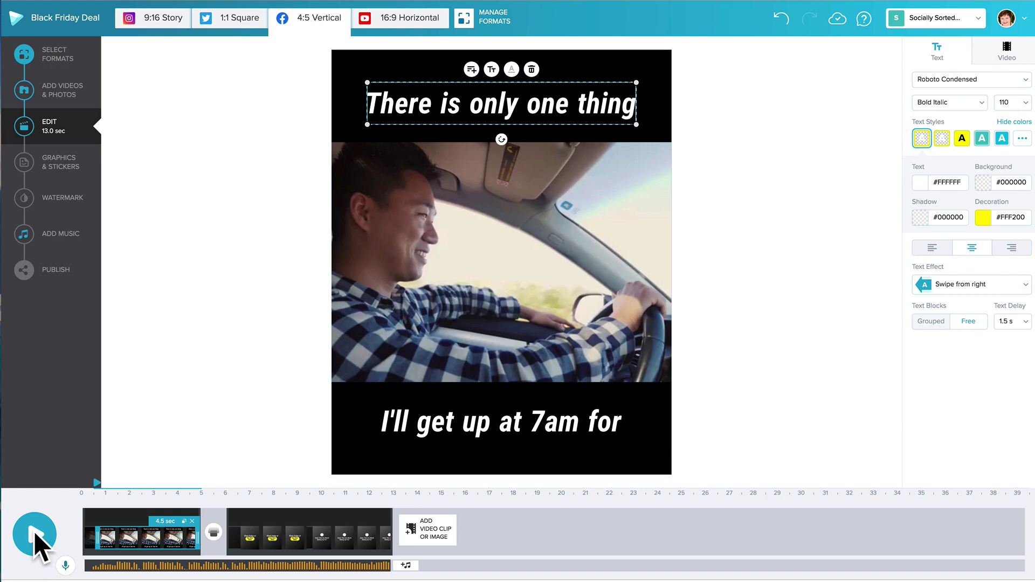
click(35, 535)
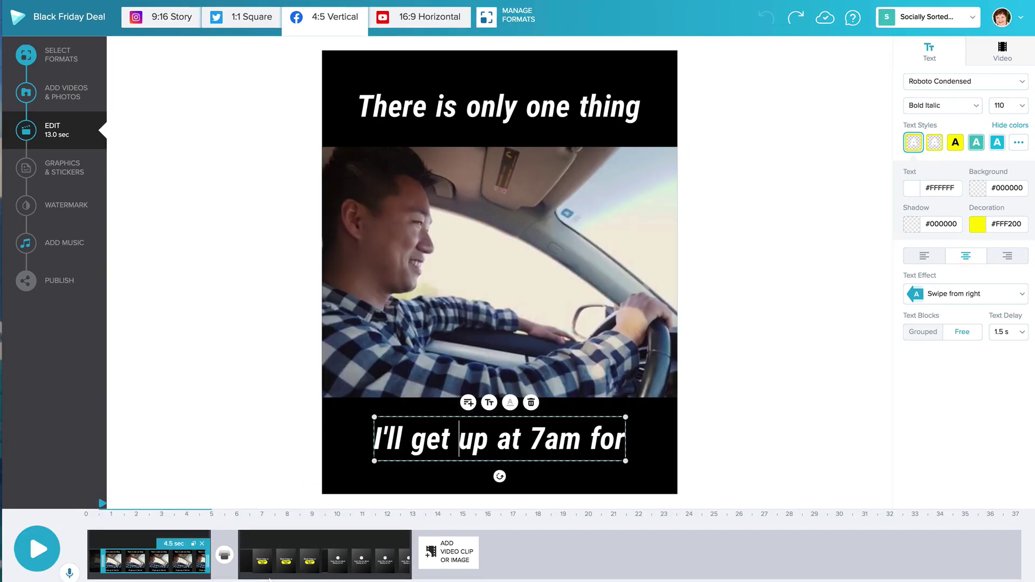
click(305, 566)
click(372, 569)
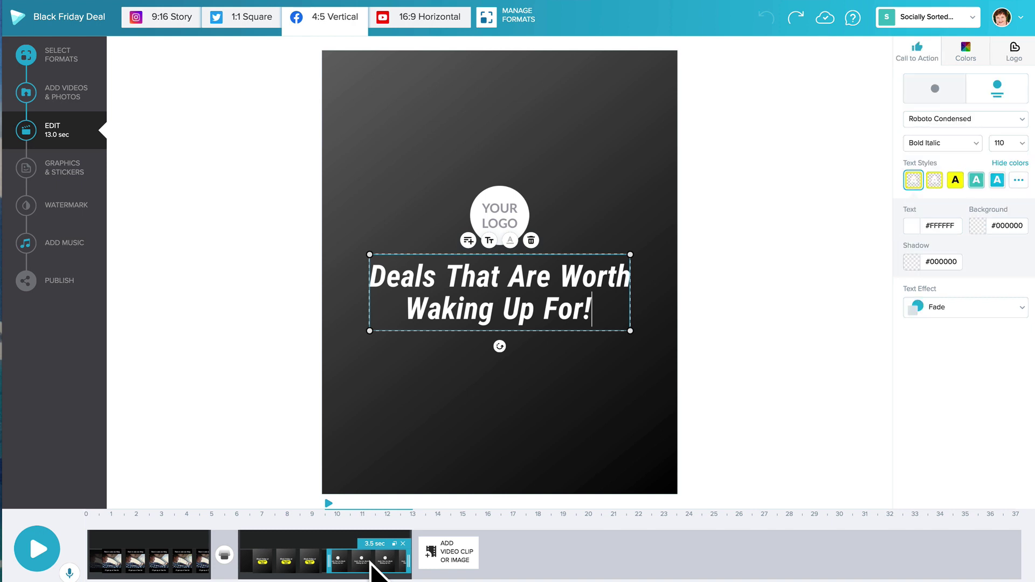
click(189, 558)
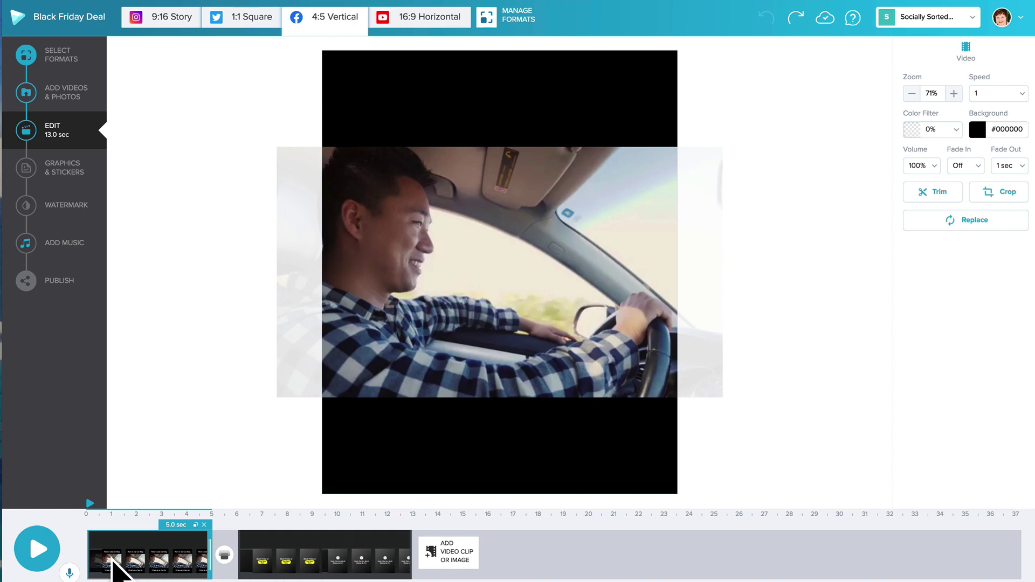
Step: Stretch the first scene to 5 seconds and try swapping in the uploaded outdoor clip
click(130, 569)
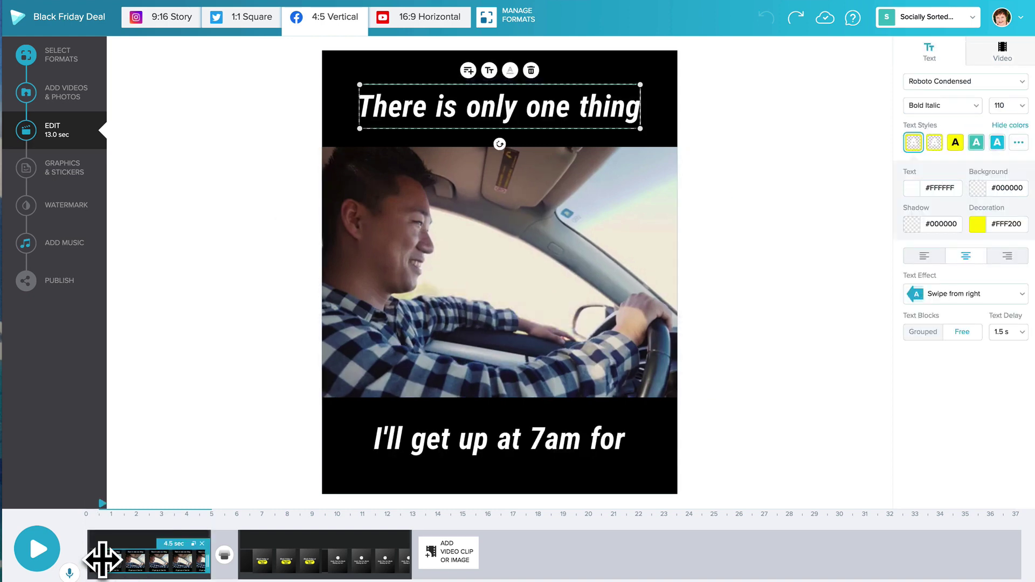
drag(101, 558, 87, 559)
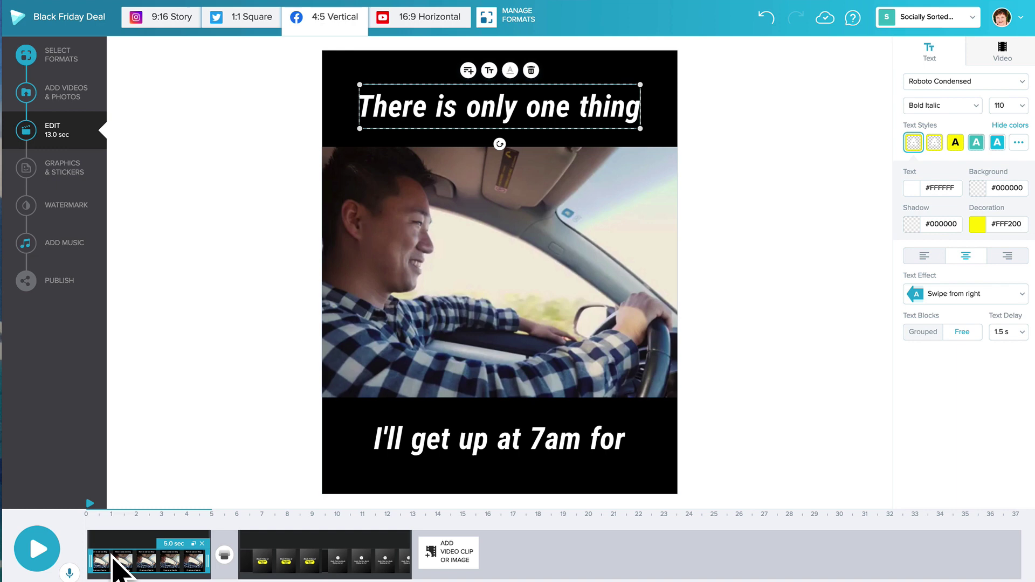
click(449, 387)
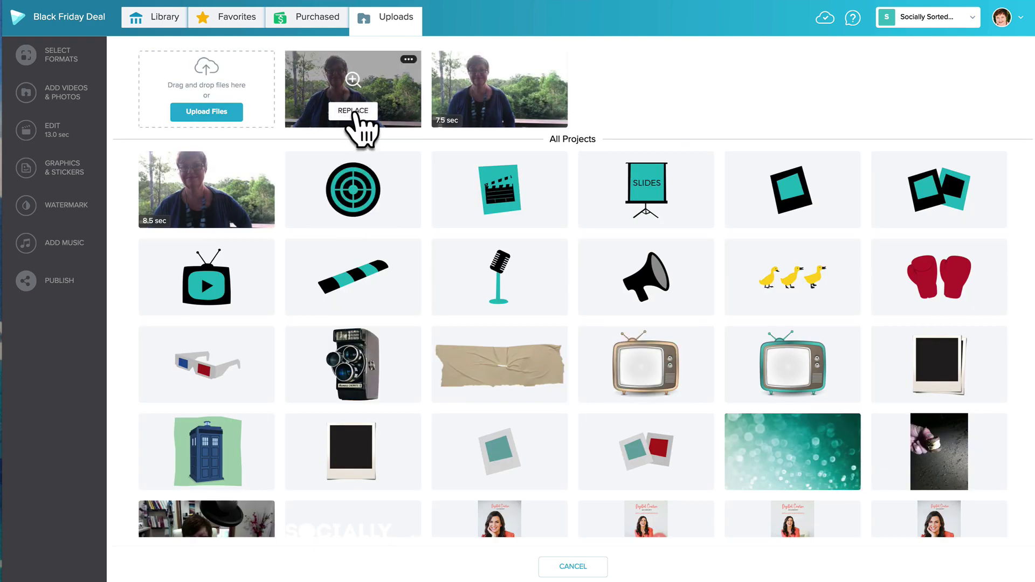
click(355, 112)
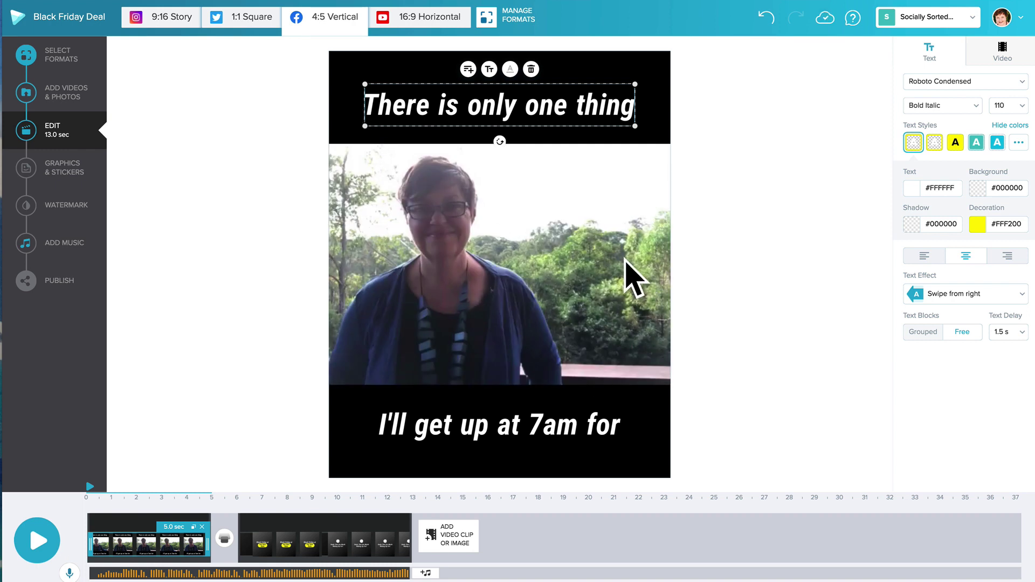
Step: Uppercase the 'How to Slay the Day' title and rewrite the caption as 'Early to Bed, Early to Rise'
click(508, 109)
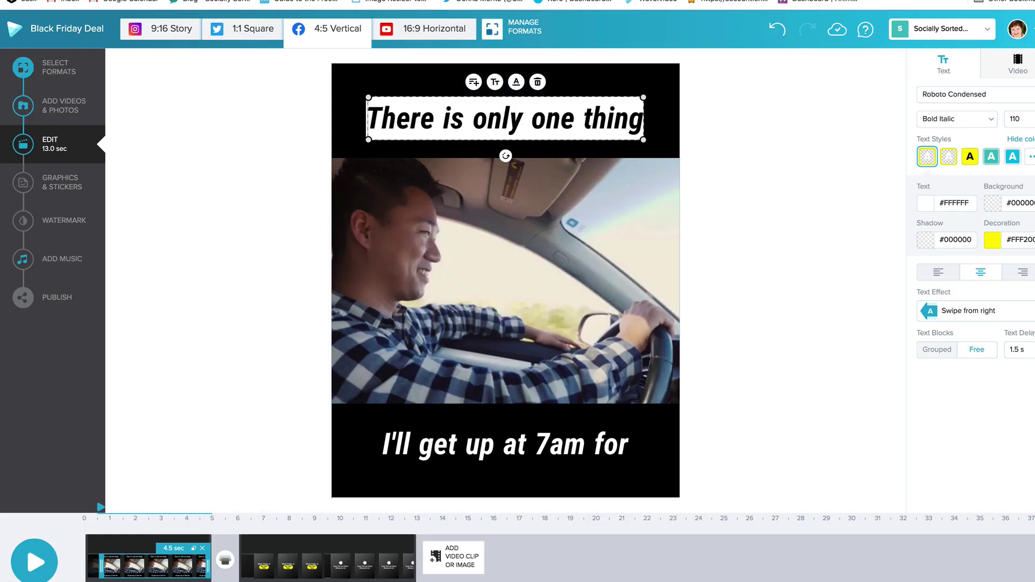
text(How to)
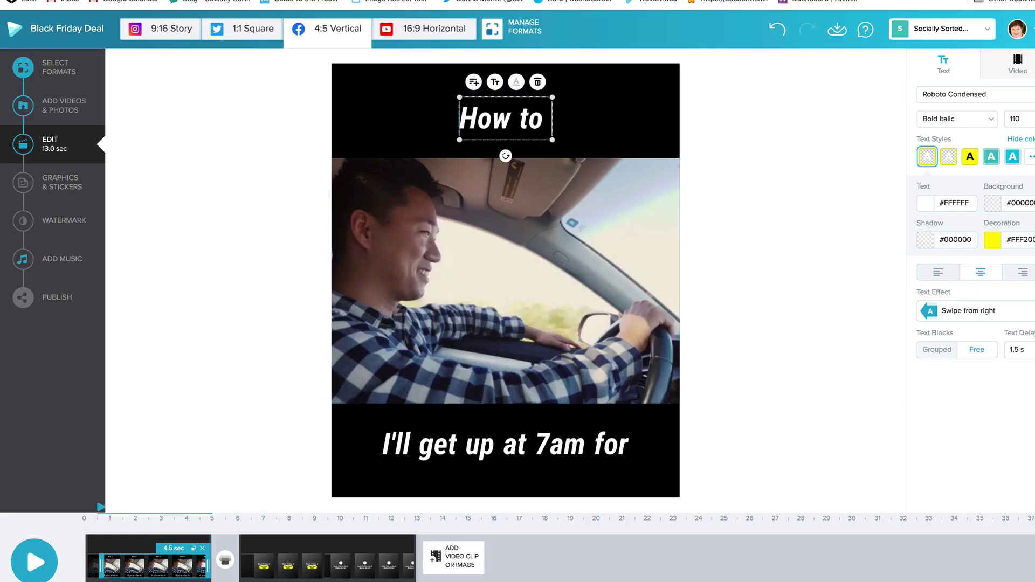
text( Slay the Da)
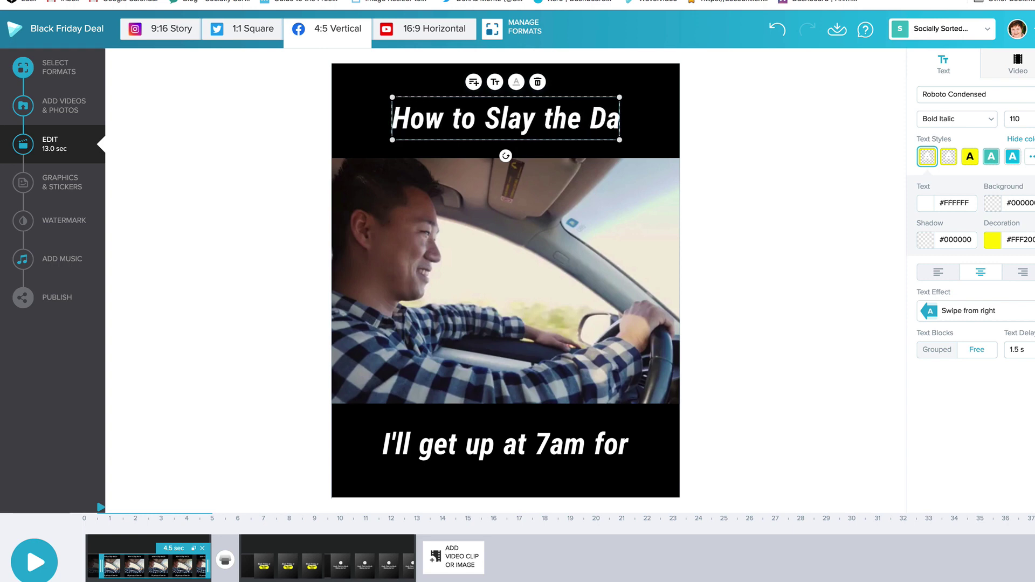
text(y)
click(494, 82)
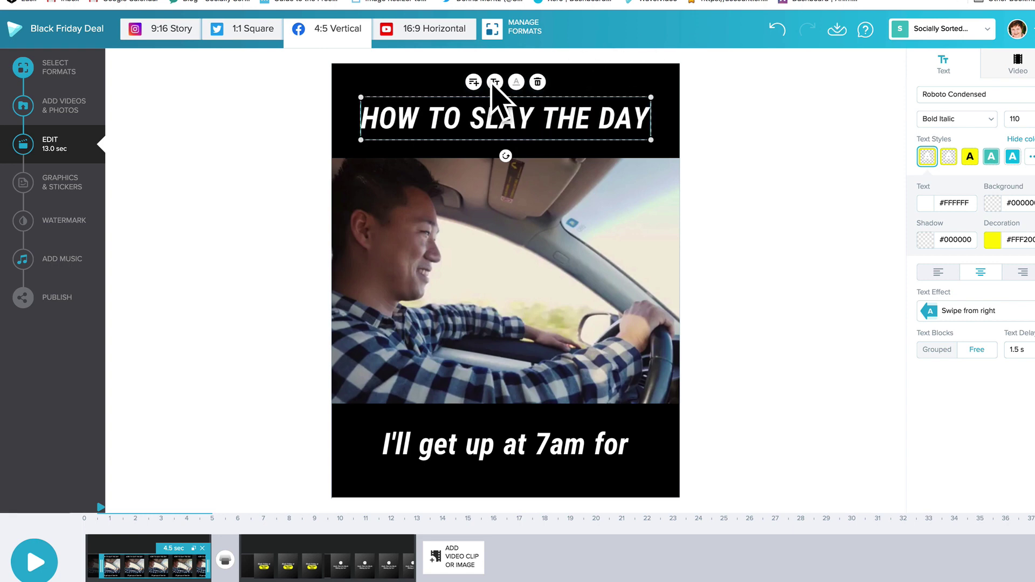
click(485, 457)
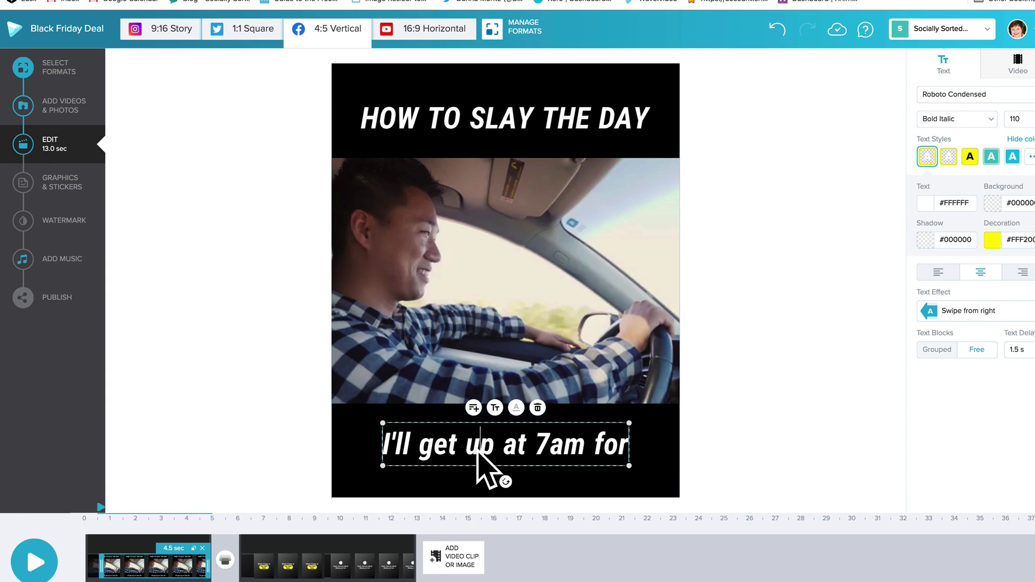
double_click(478, 448)
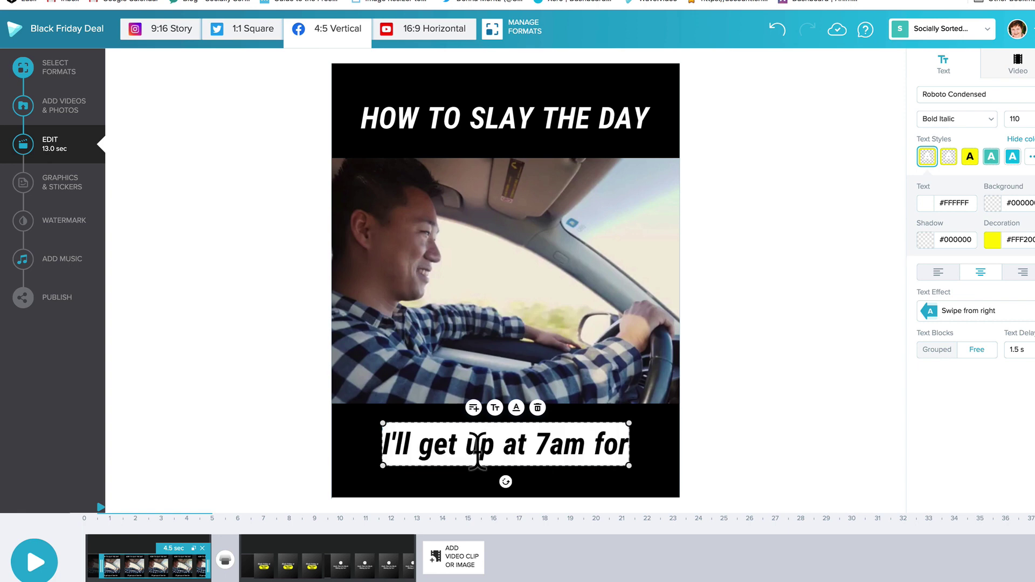
text(Early to Bed, Early to)
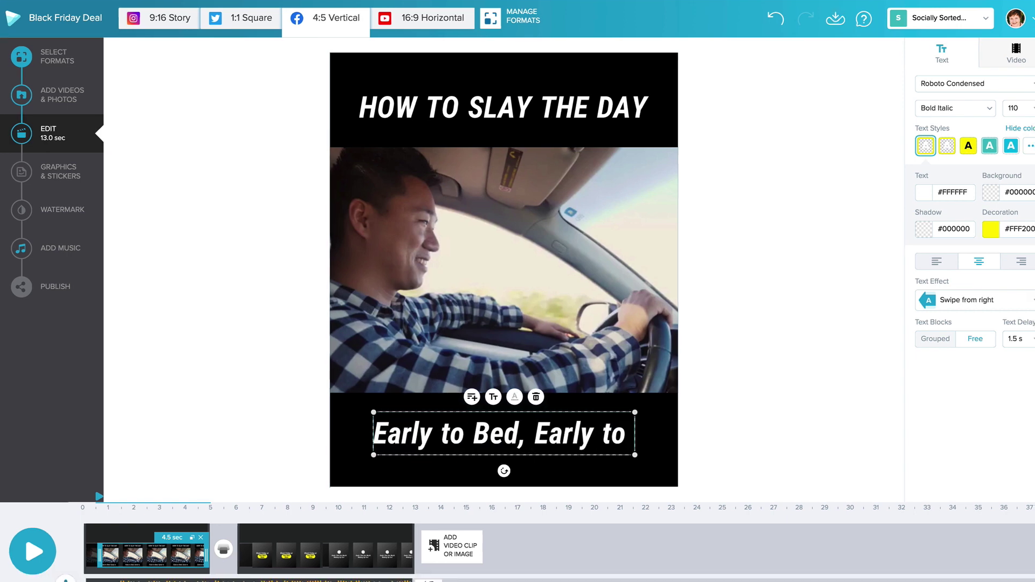
text( Rise)
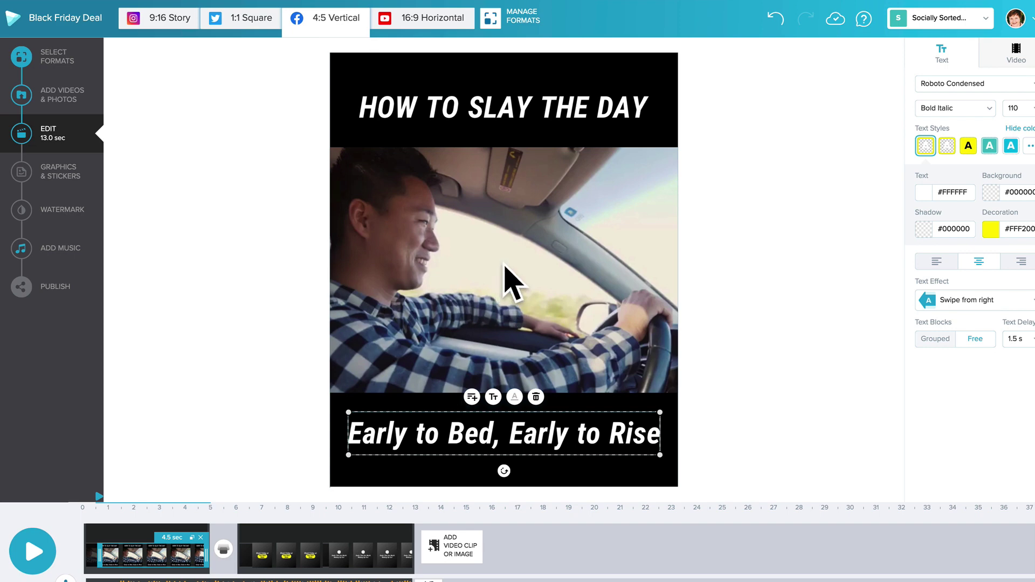
click(505, 281)
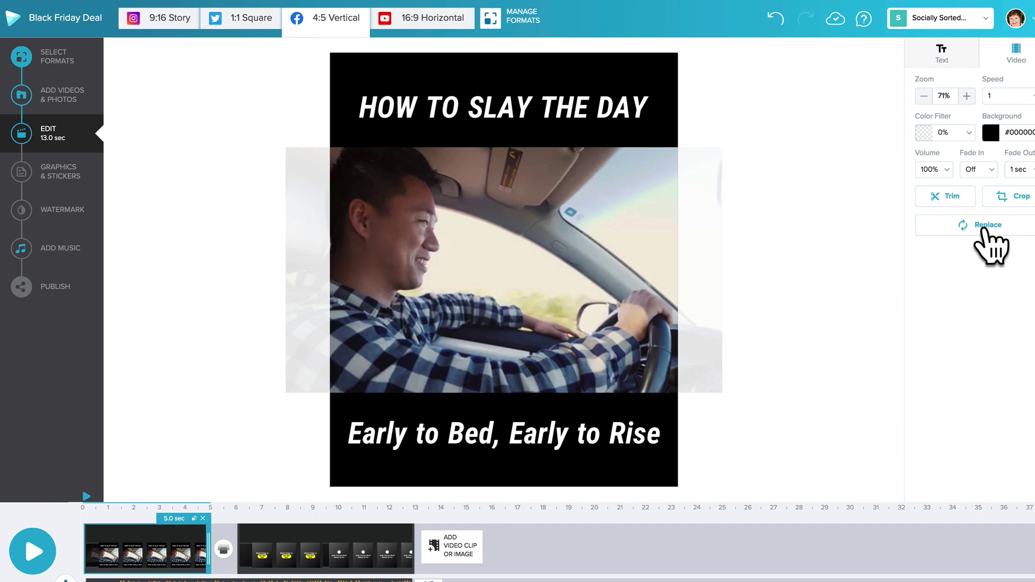
Step: Replace the driving footage with the balcony video from Uploads
click(988, 227)
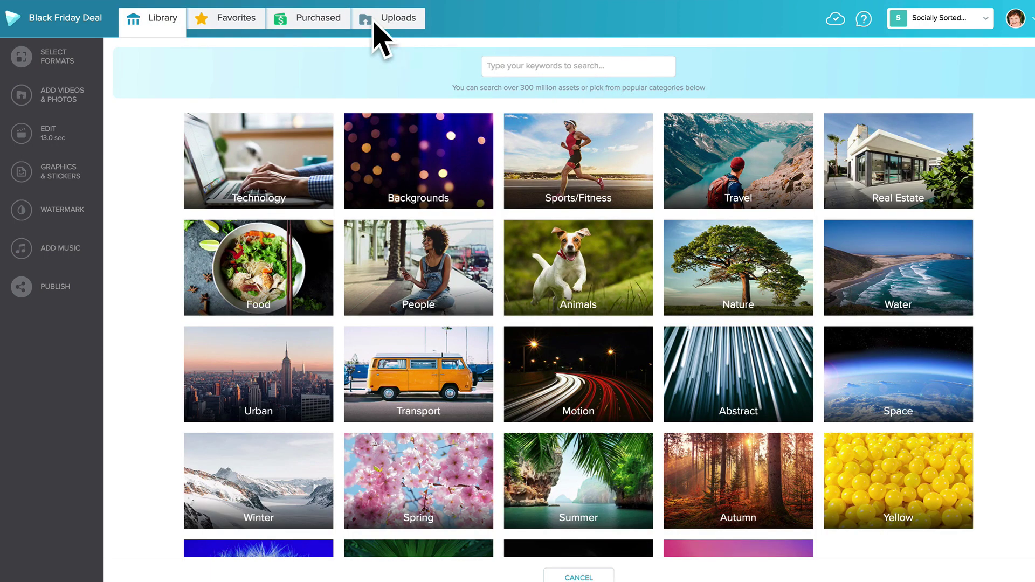
click(397, 31)
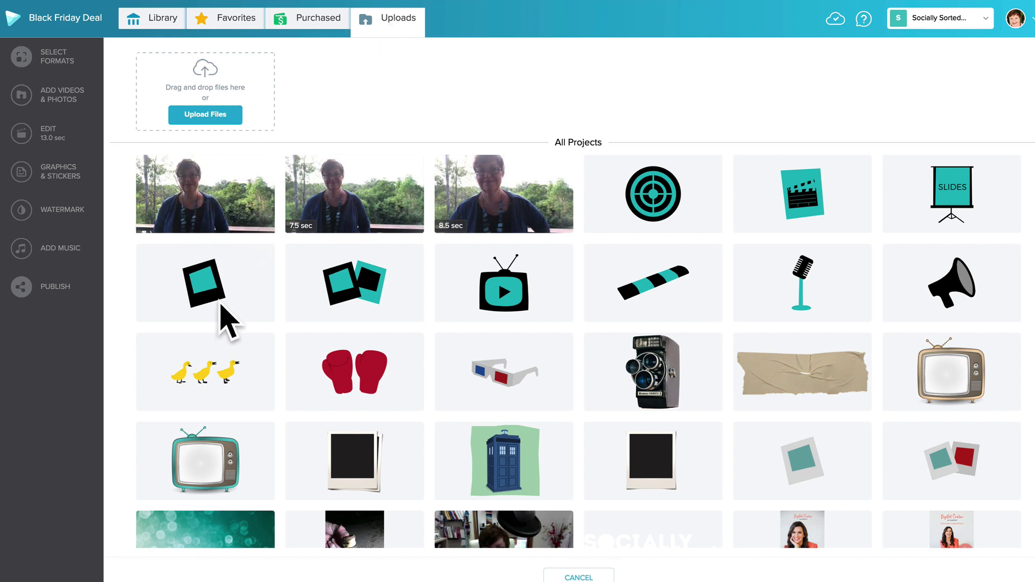
click(188, 223)
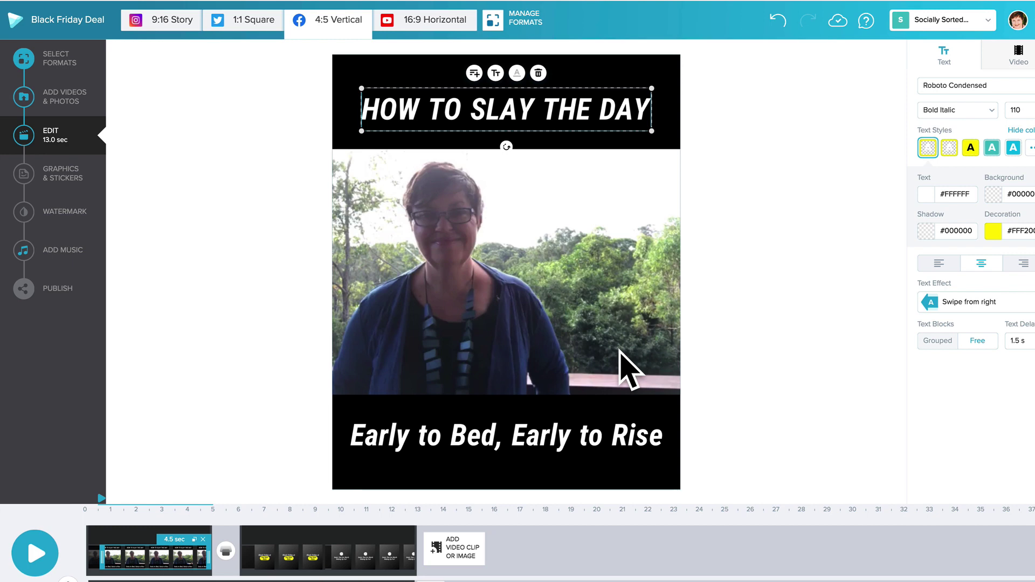
Step: Trim the woman's balcony clip down to 5 seconds
click(573, 340)
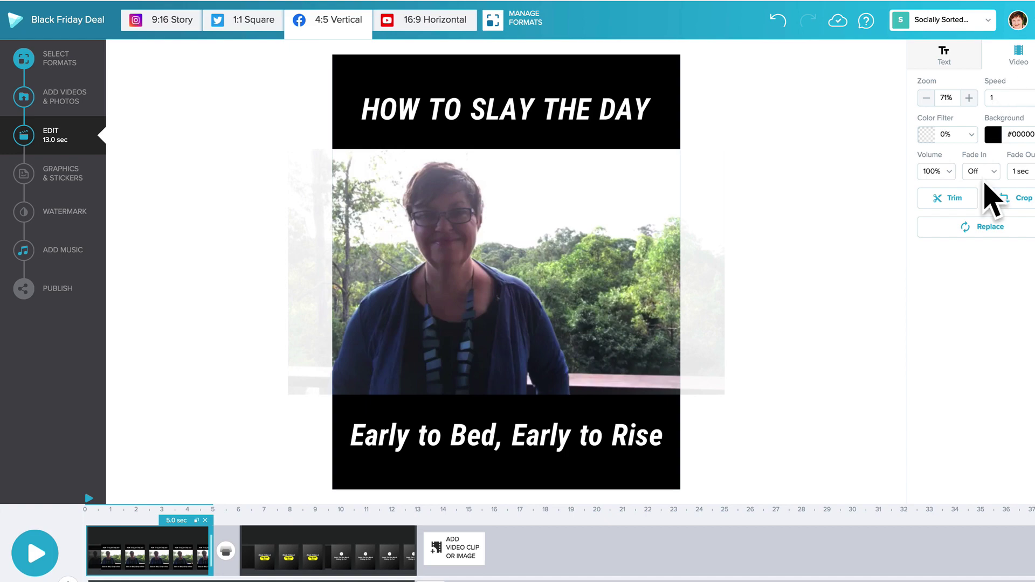
click(950, 201)
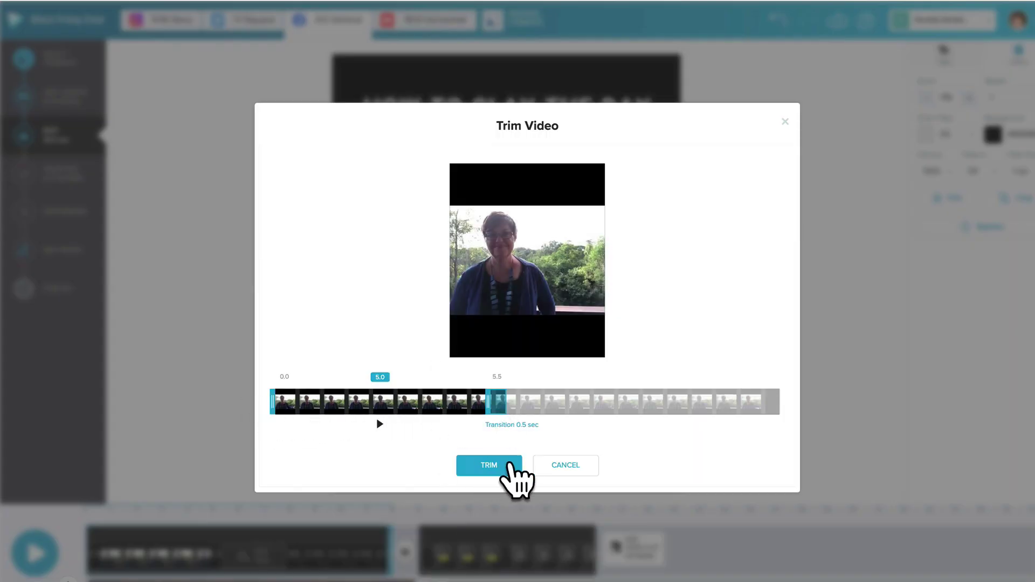
click(553, 467)
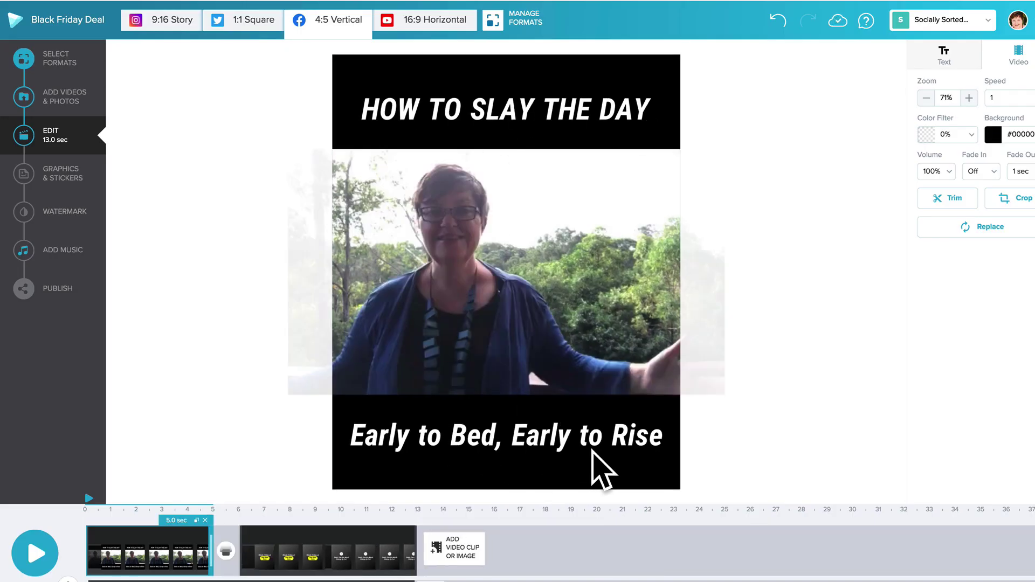
Step: Delete the Tied Up audio track, preview the video, and select the first scene's heading
click(125, 567)
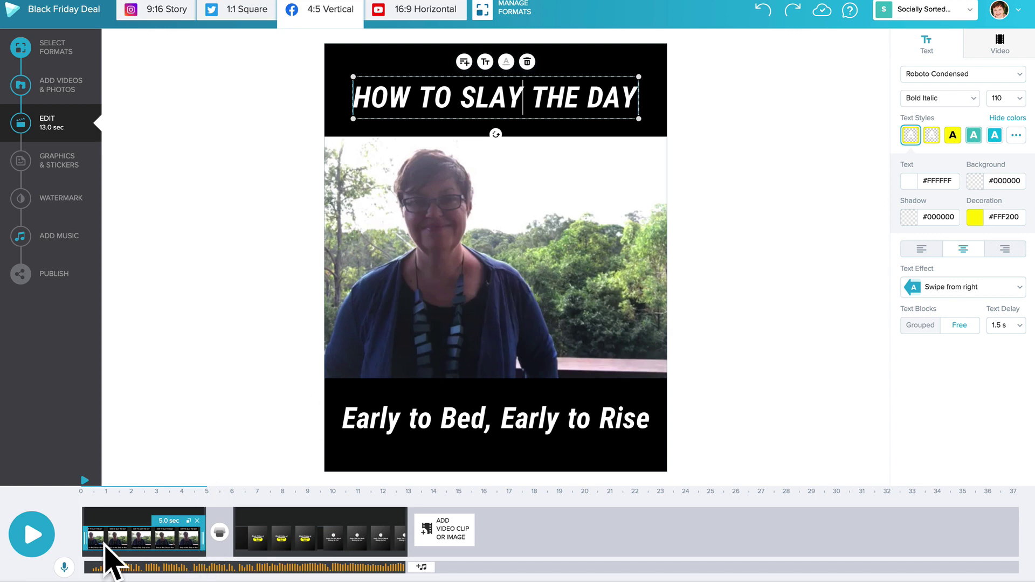
click(194, 570)
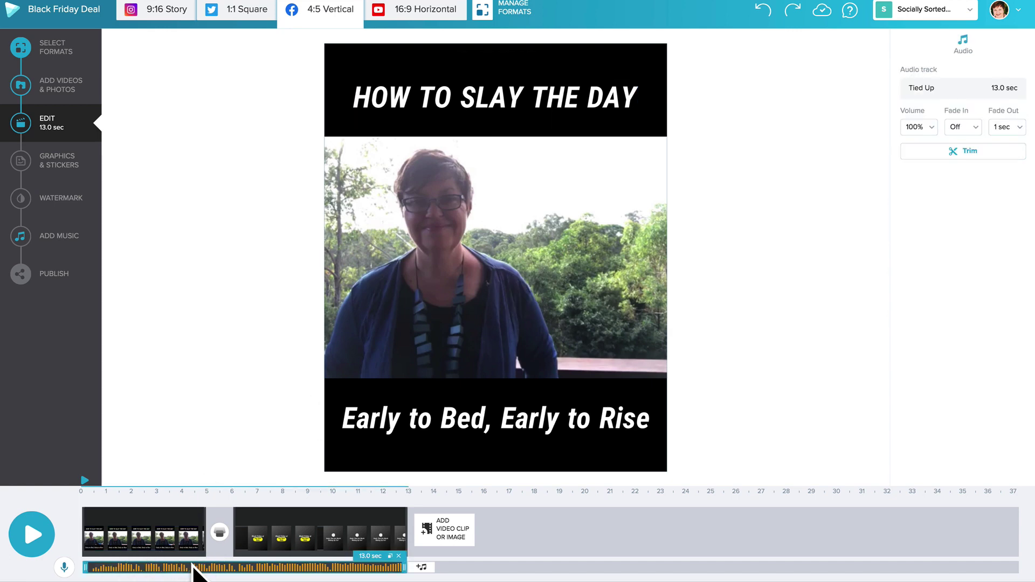
click(403, 571)
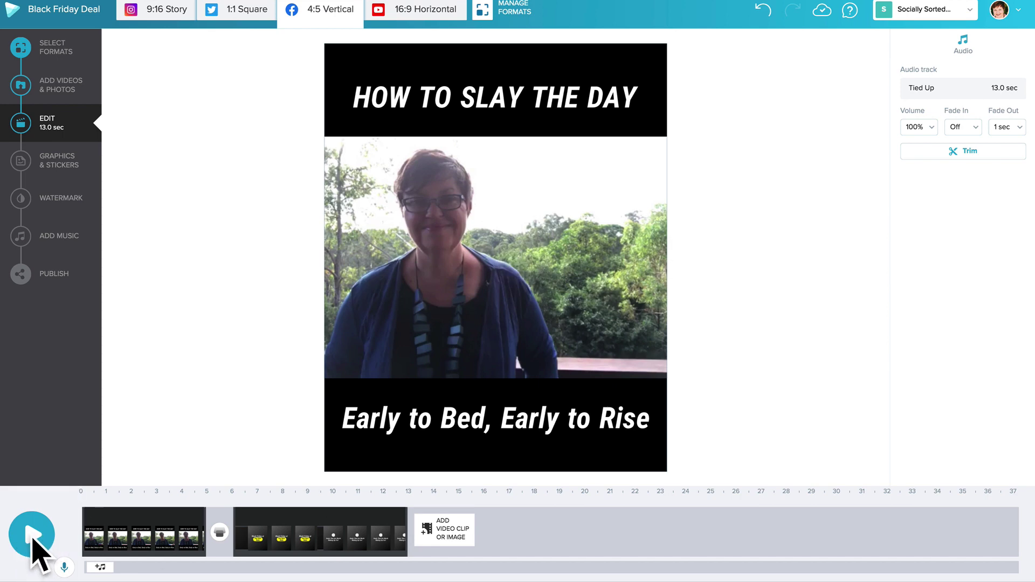
click(33, 536)
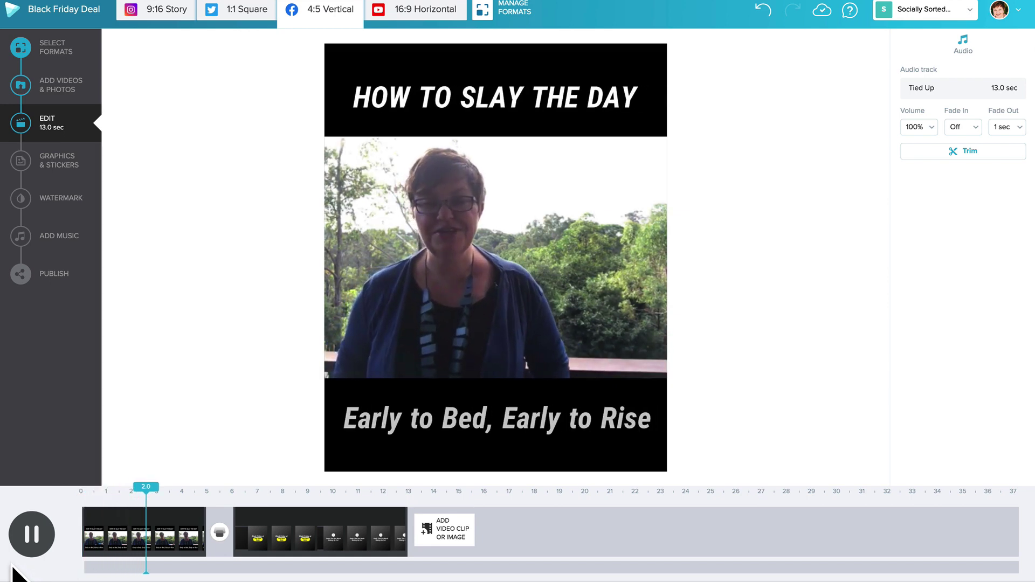
click(33, 542)
click(131, 551)
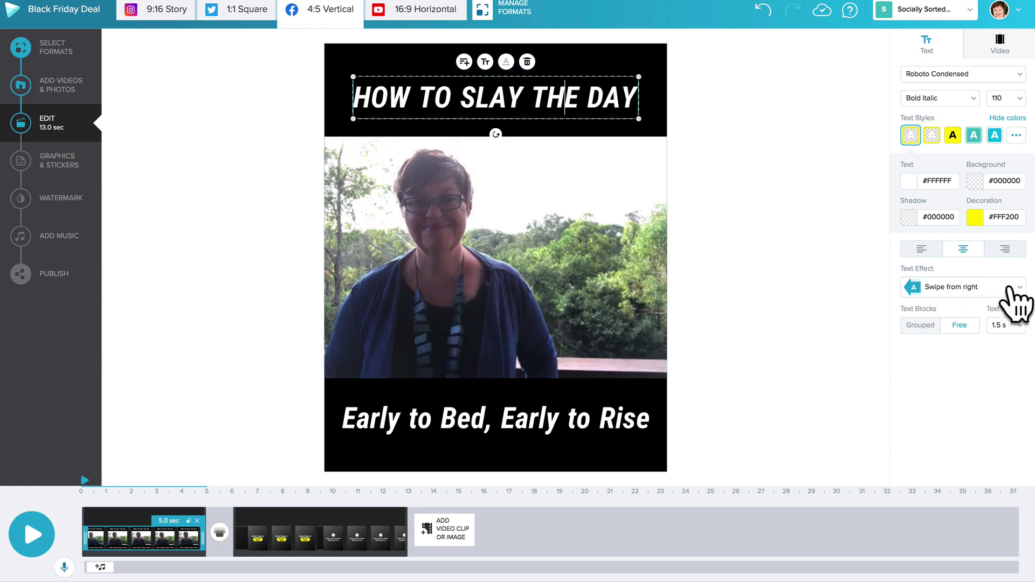
Step: Set the heading's text effect to No effect
click(1015, 302)
click(965, 317)
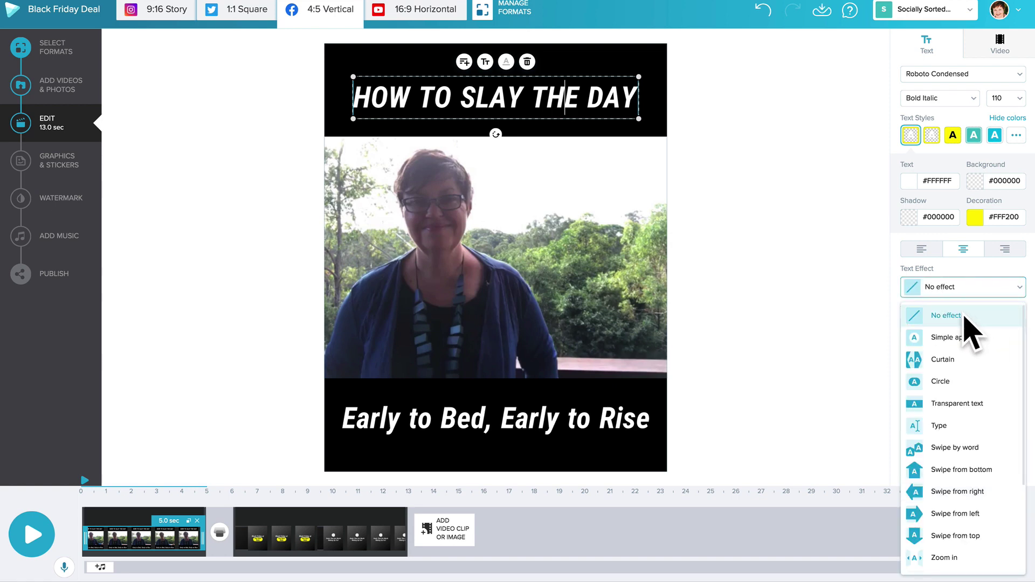
click(870, 300)
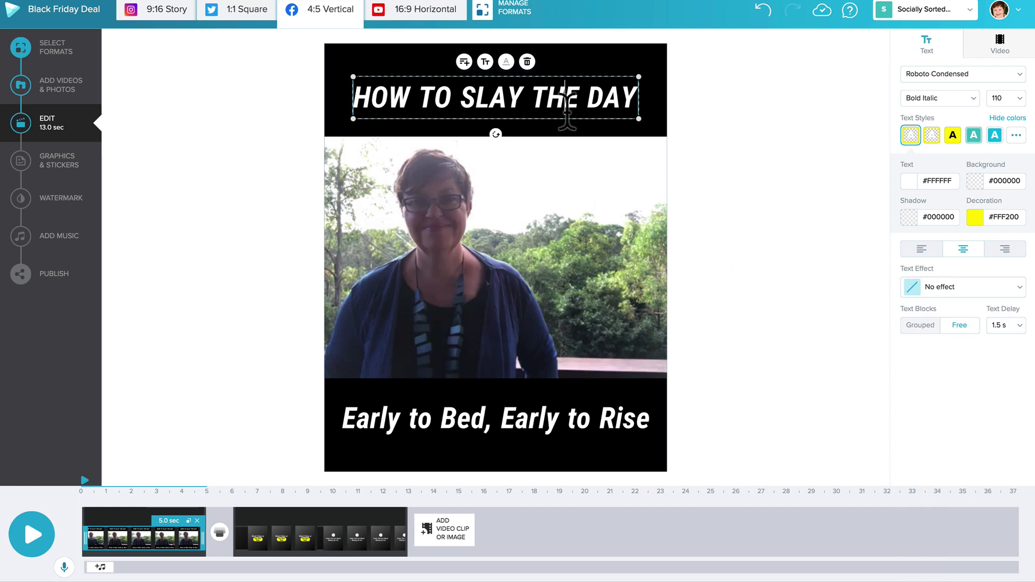
Step: Set the 'Early to Bed, Early to Rise' caption's text delay to 0 s
click(568, 418)
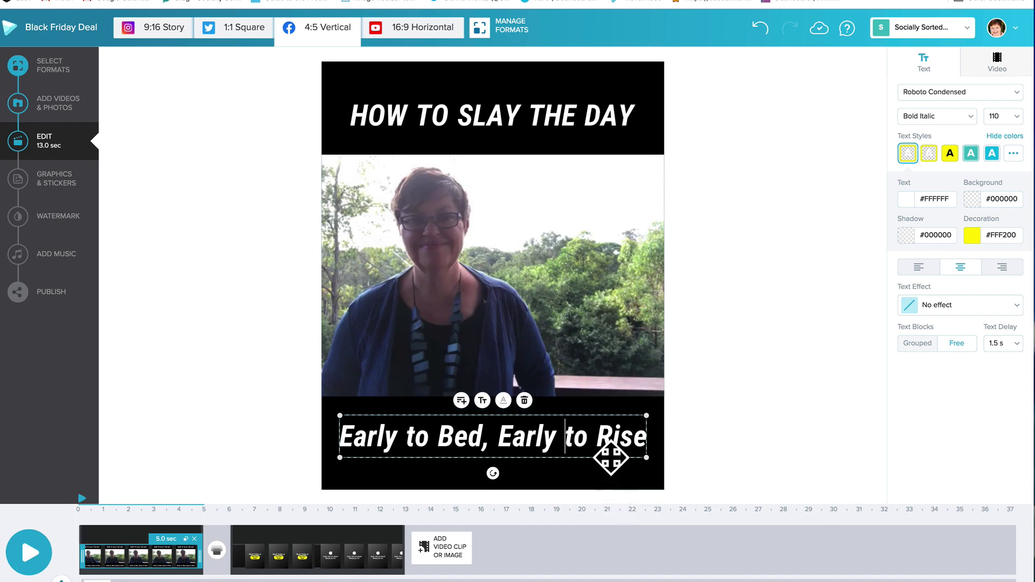
click(1017, 343)
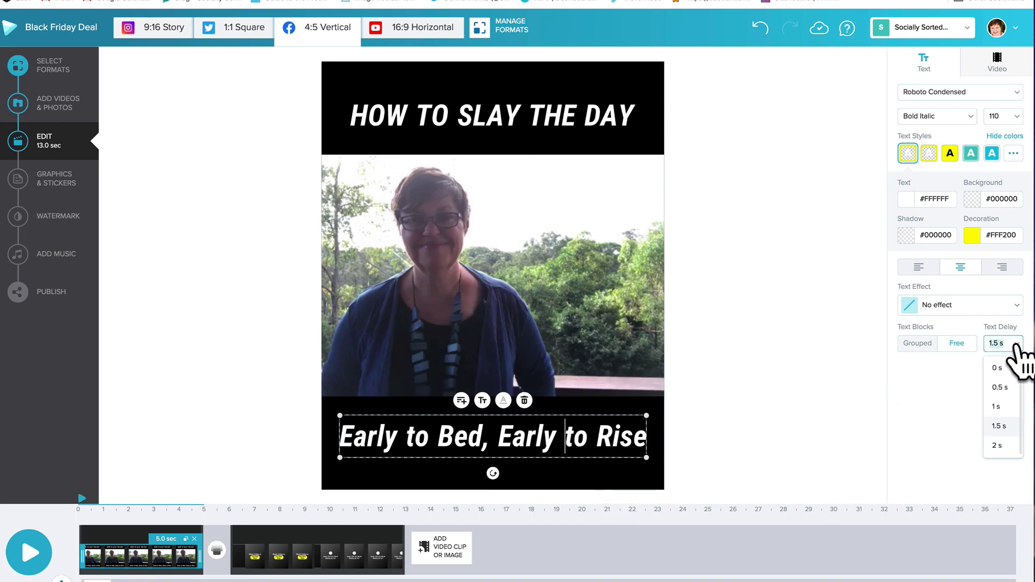
click(1009, 365)
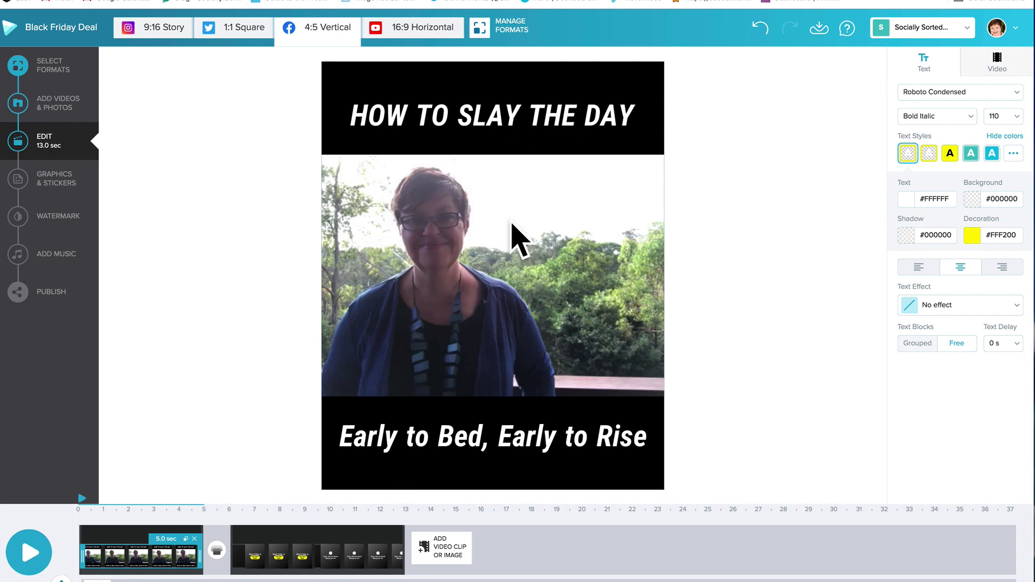
Step: Preview the video, then duplicate the first clip into a second scene
click(47, 568)
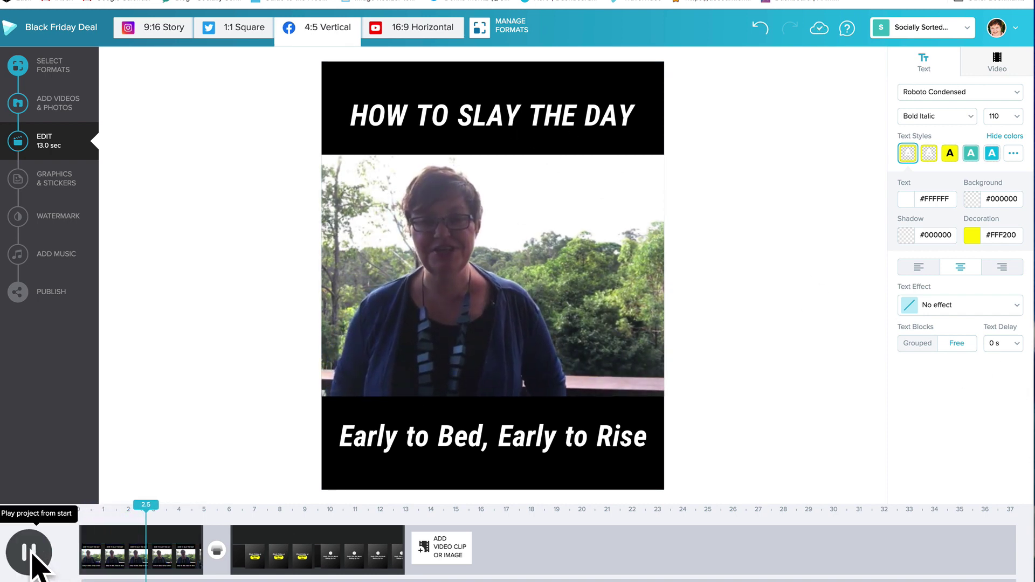
click(32, 562)
click(139, 548)
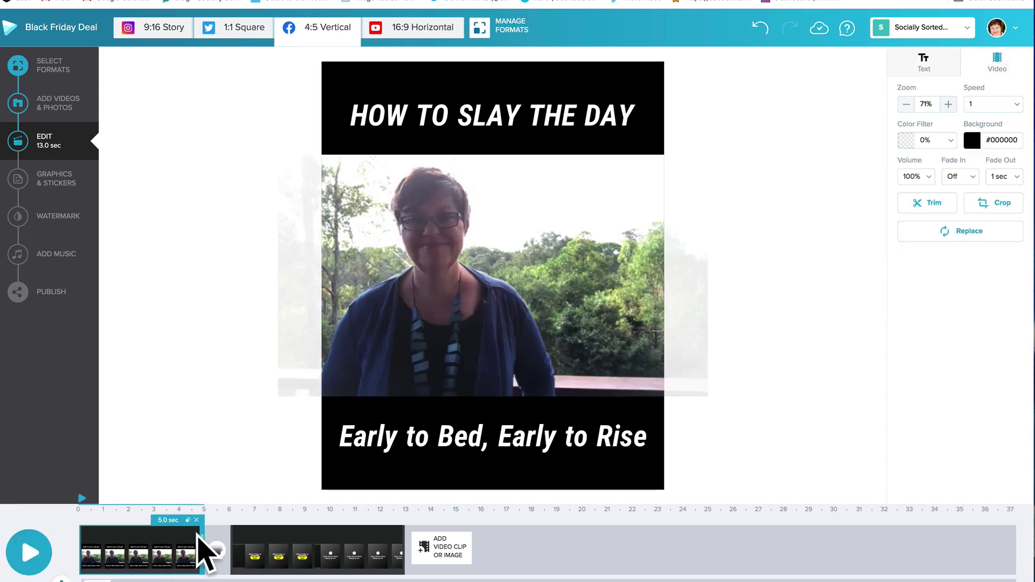
click(187, 520)
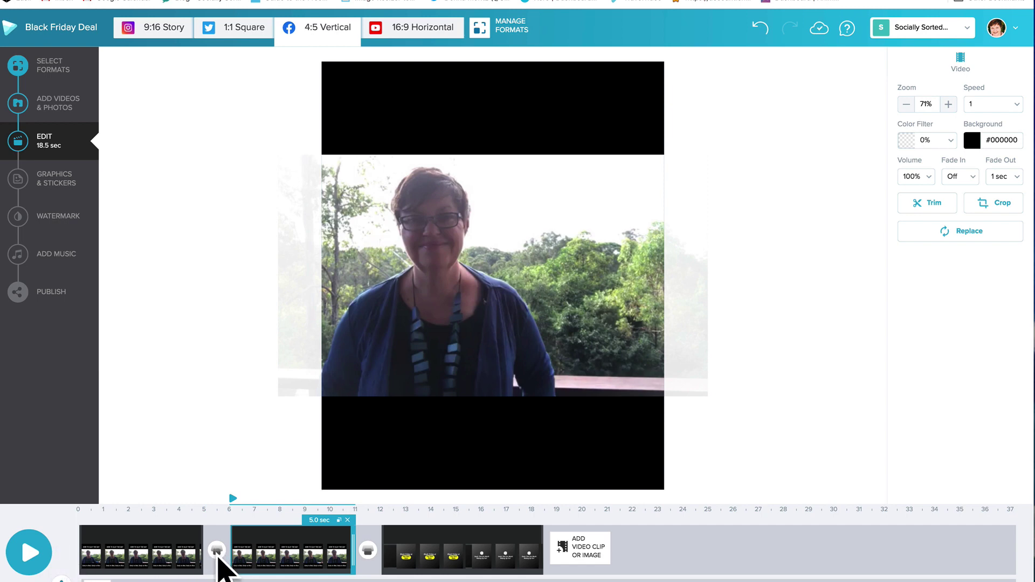
Step: Set the transition between the two scenes to None and play the project
click(216, 551)
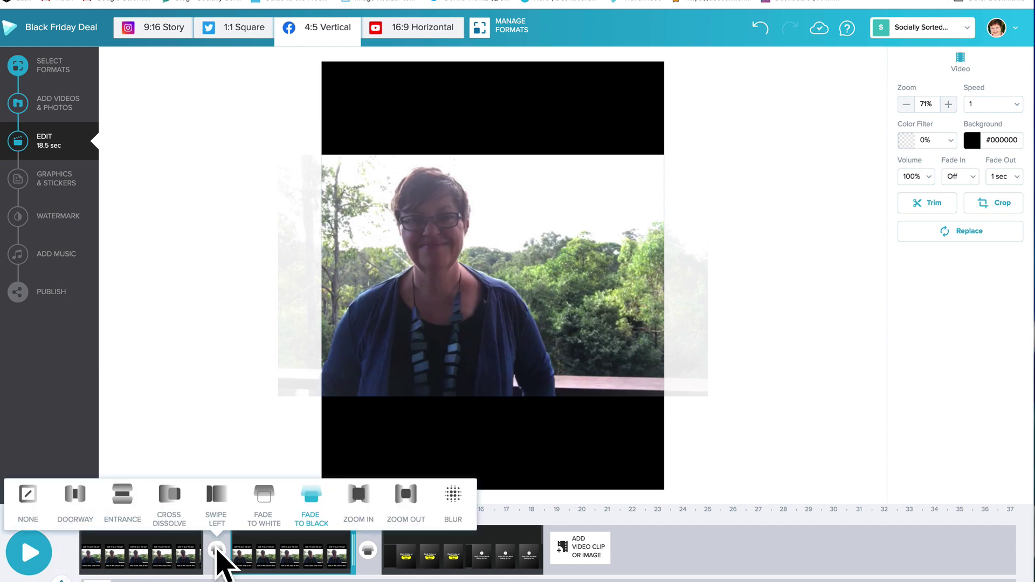
click(27, 497)
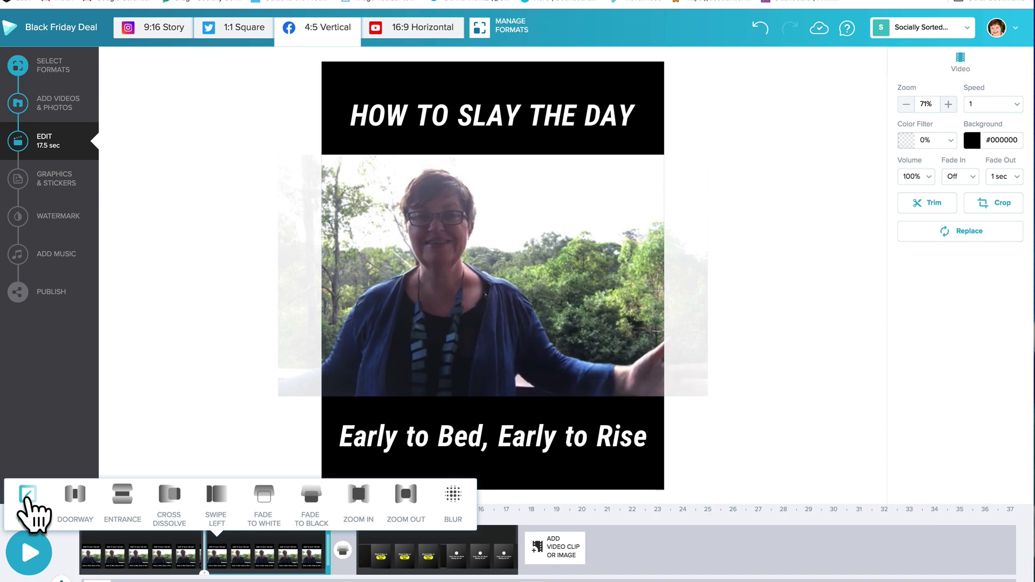
click(67, 567)
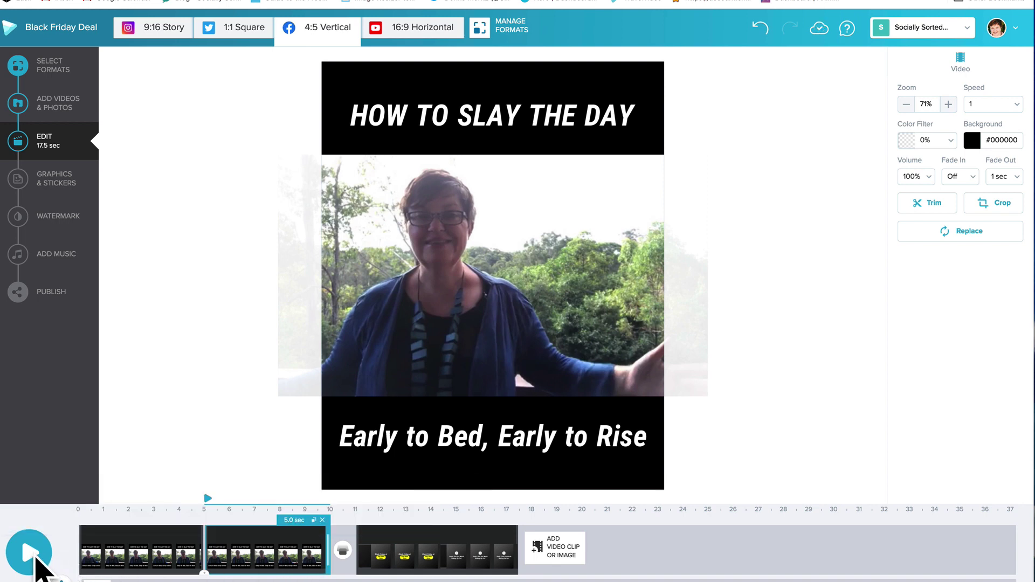
click(33, 560)
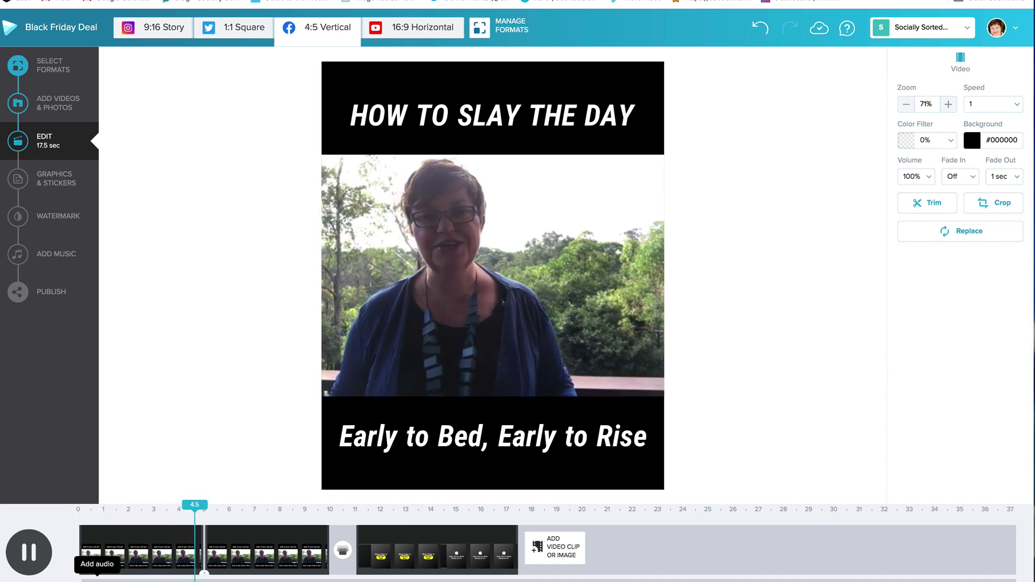
Step: Change the second clip's bottom caption to 'Drink a Glass of Water'
click(267, 566)
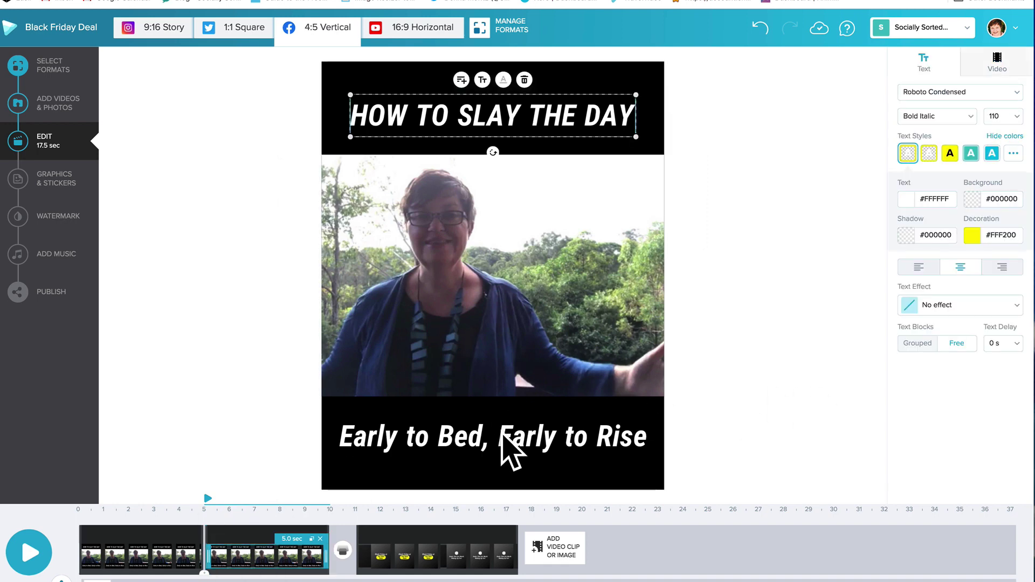
click(506, 449)
double_click(503, 441)
click(503, 441)
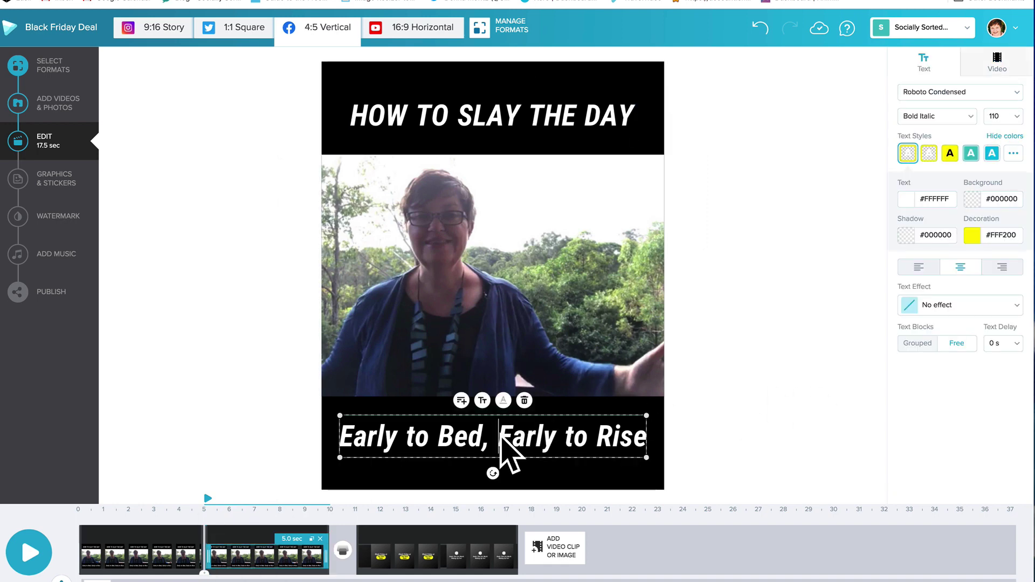
triple_click(502, 440)
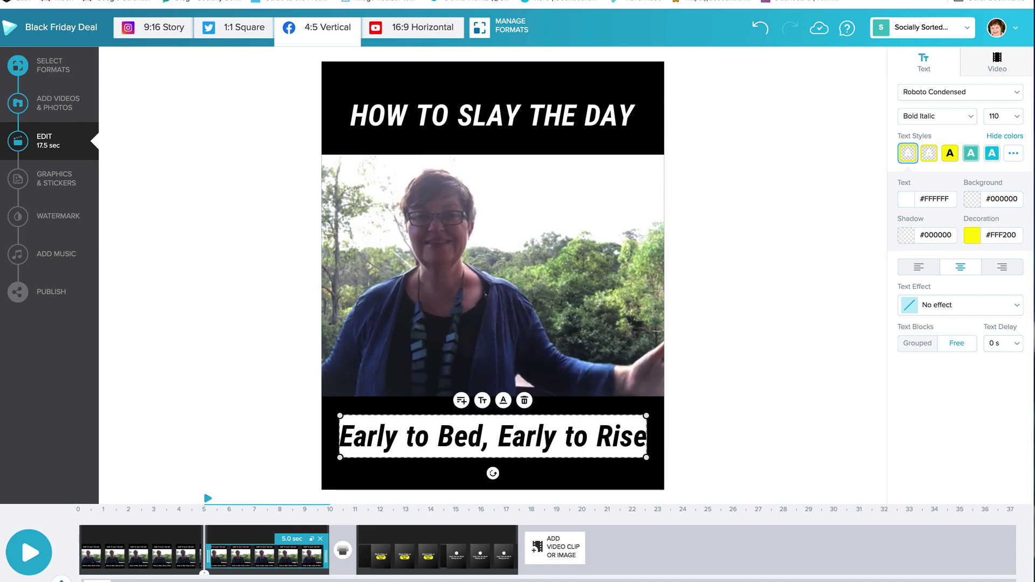
text(Drink a Glass)
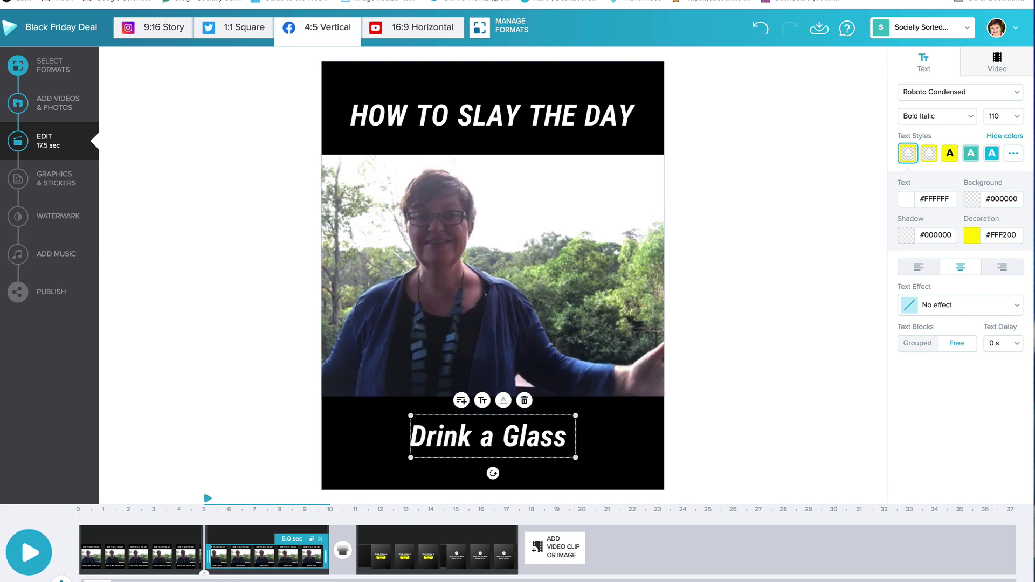
text( of Water)
Step: Replace the footage behind the captions with the uploaded clip
click(505, 271)
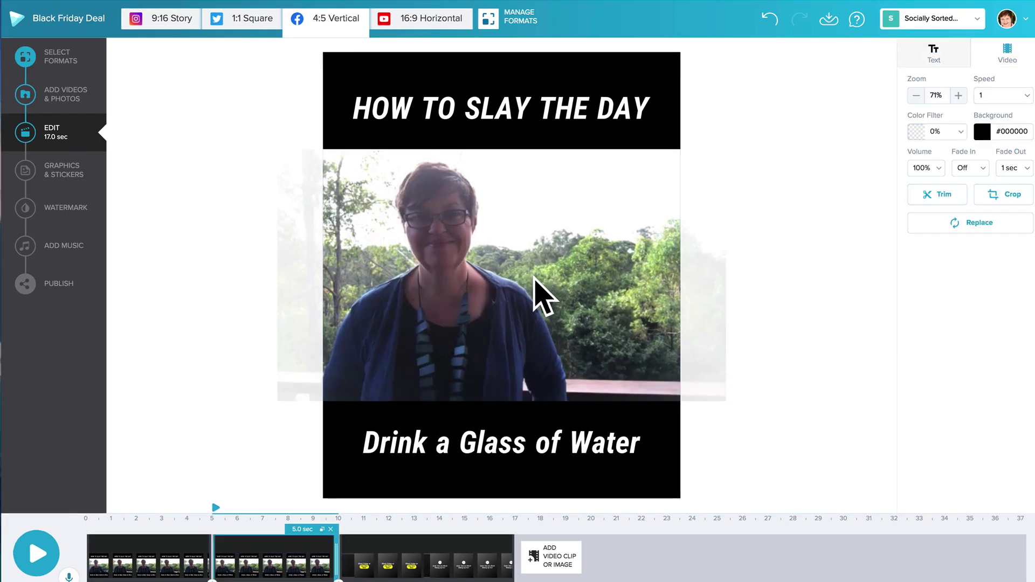
click(963, 225)
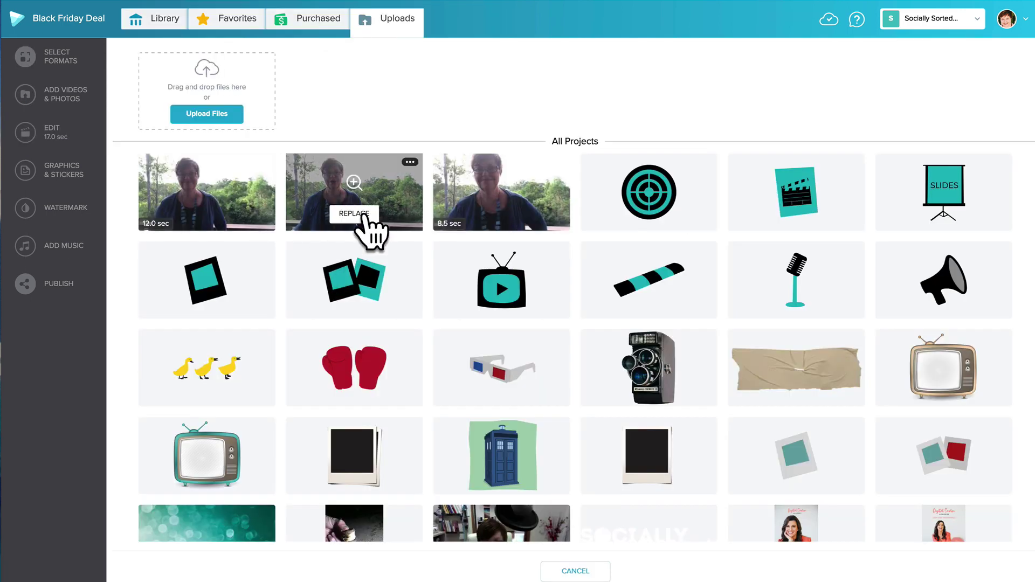
click(357, 214)
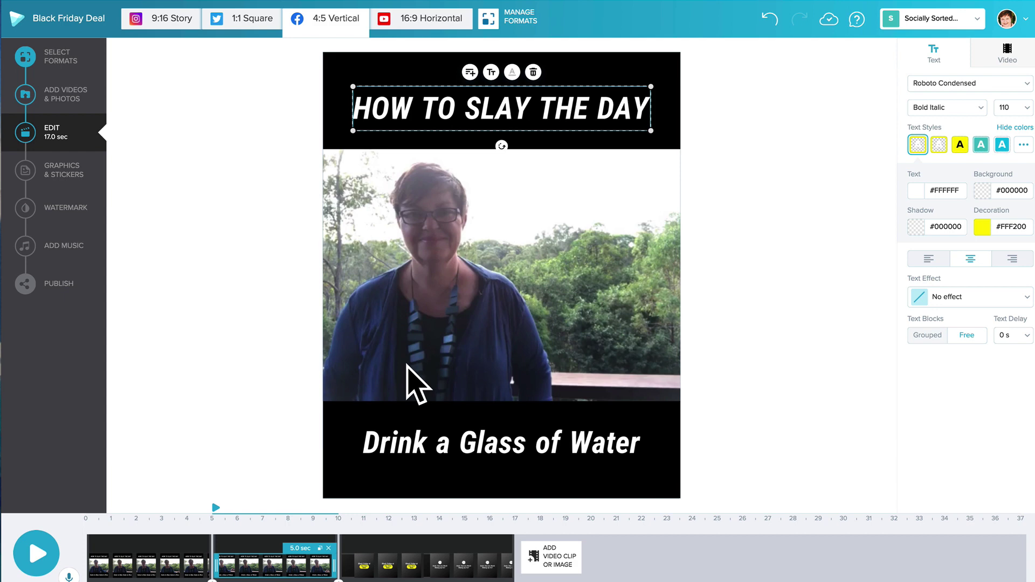
Step: Duplicate the second clip and change the copy's caption to 'Exercise'
click(275, 557)
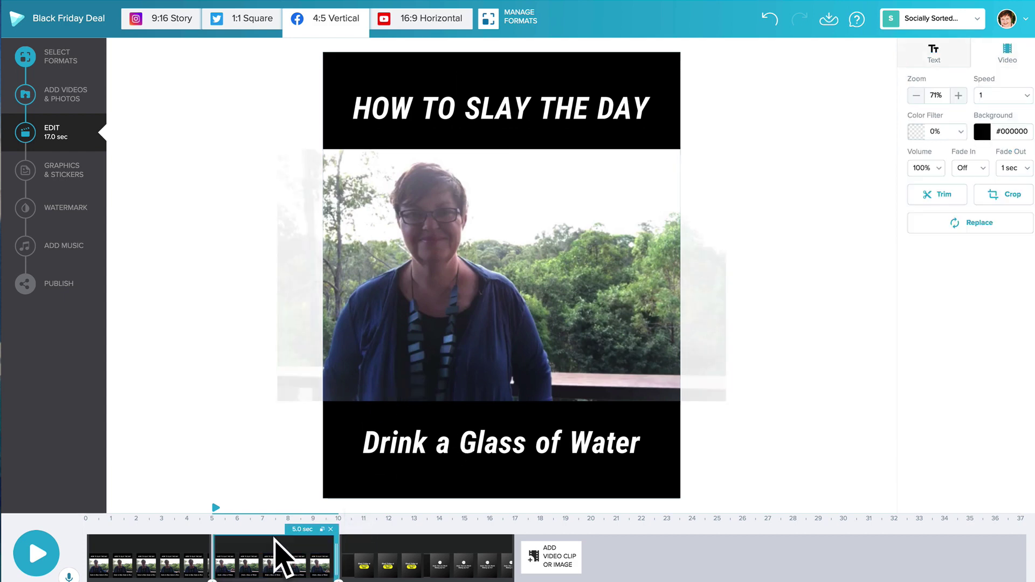
click(322, 529)
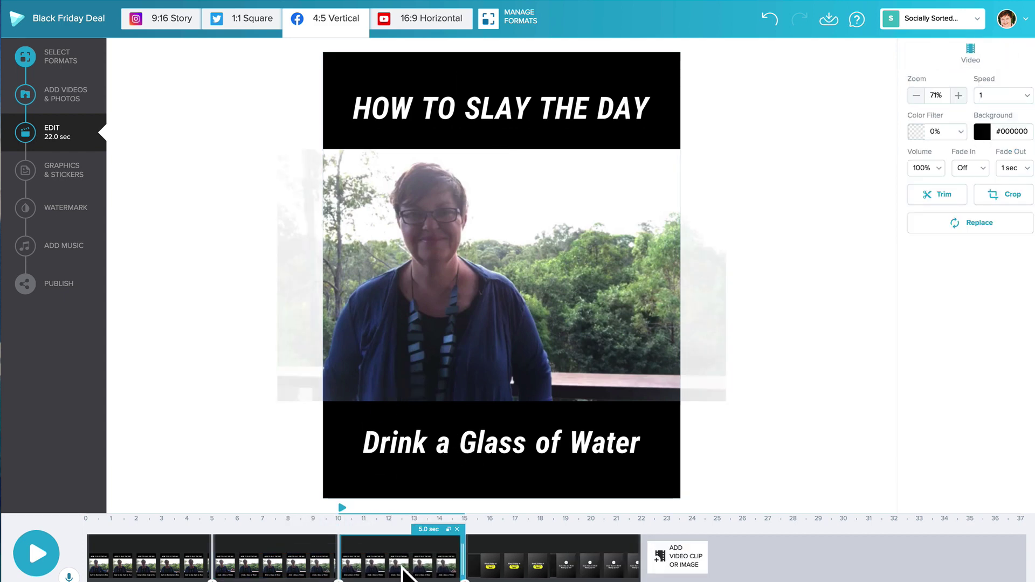
click(496, 462)
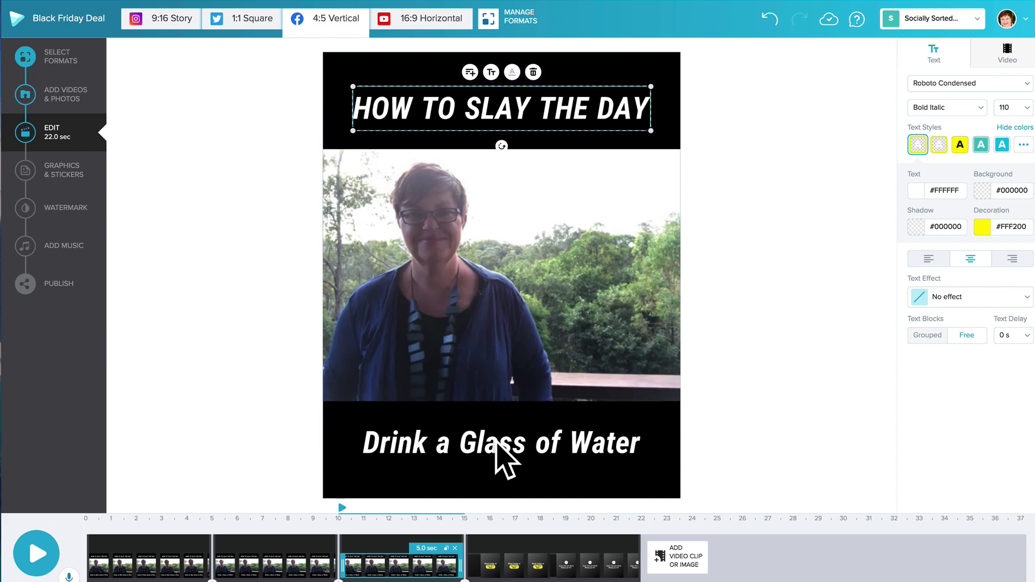
click(498, 463)
text(E)
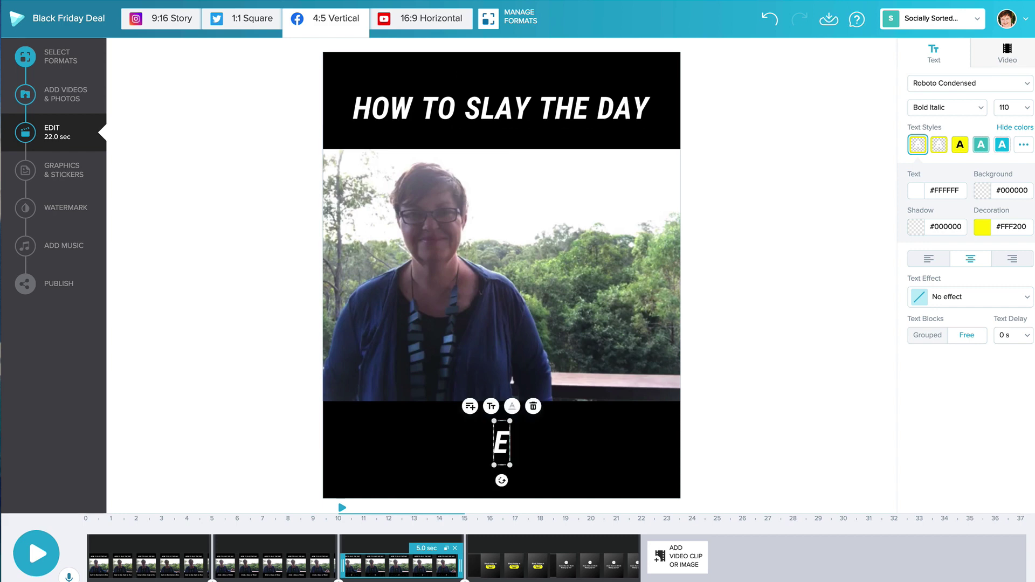
text(xerci)
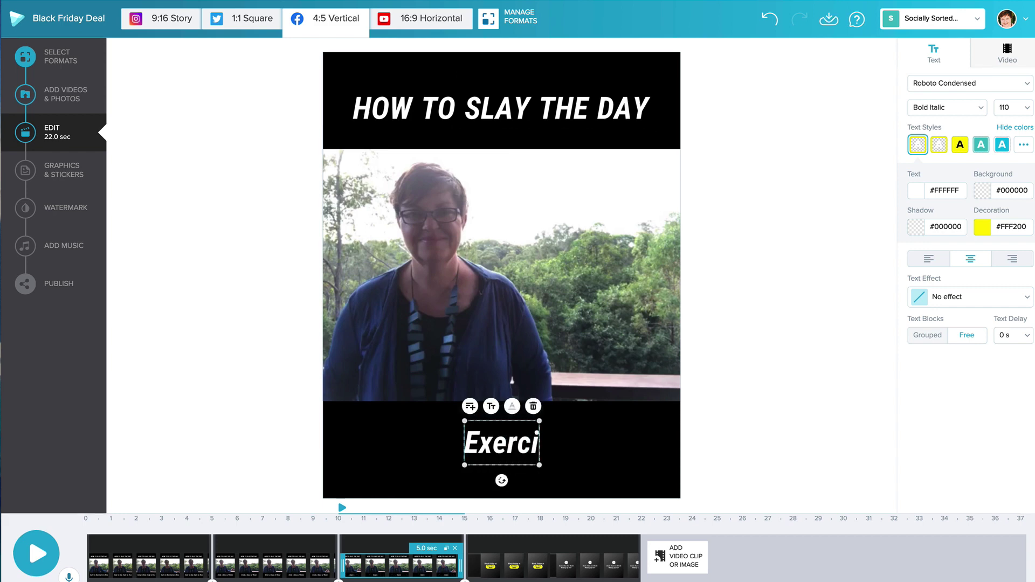
text(se)
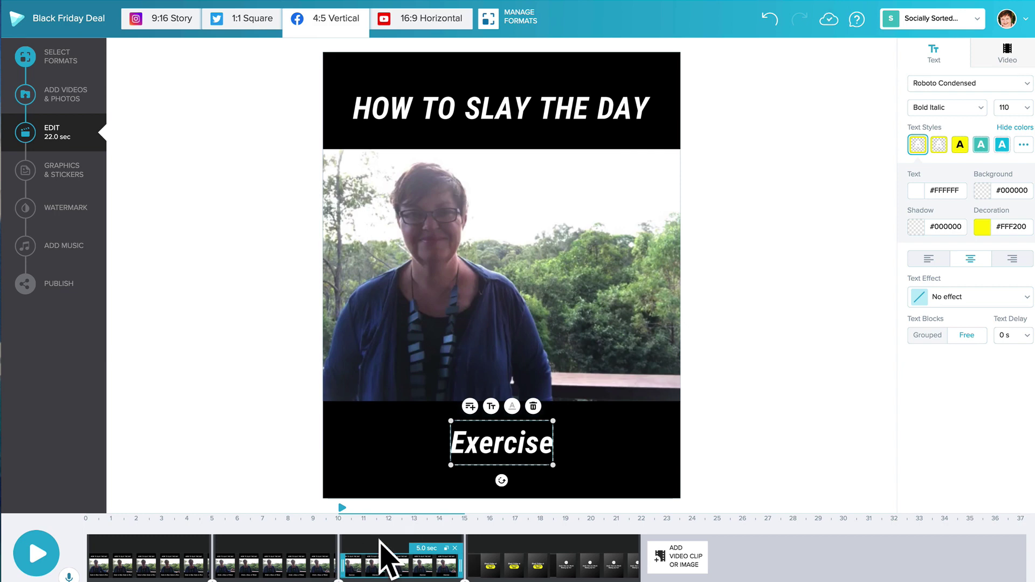
click(388, 559)
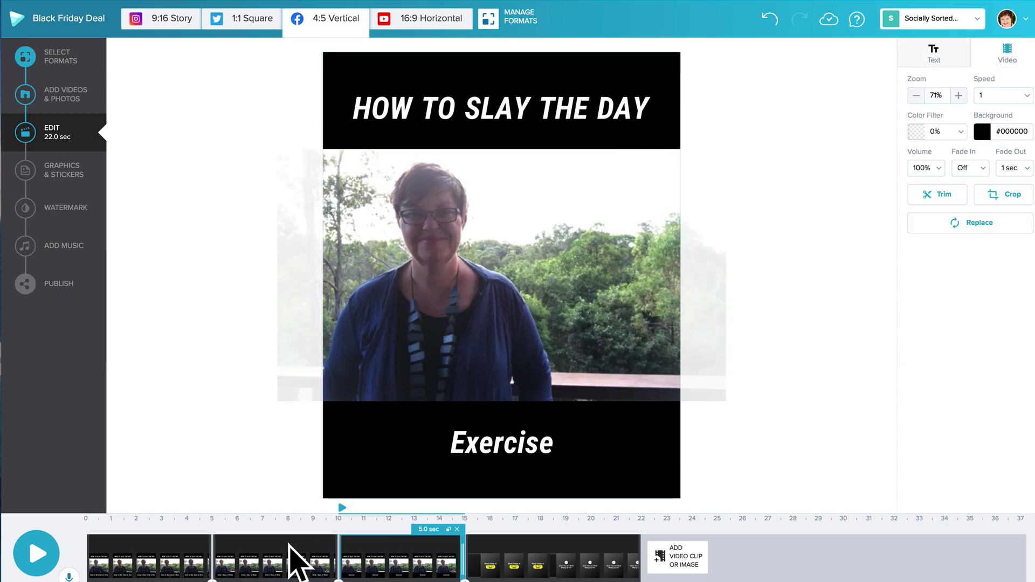
Step: Review the first clip and the Black Friday text block in the timeline
click(296, 561)
click(144, 561)
click(524, 564)
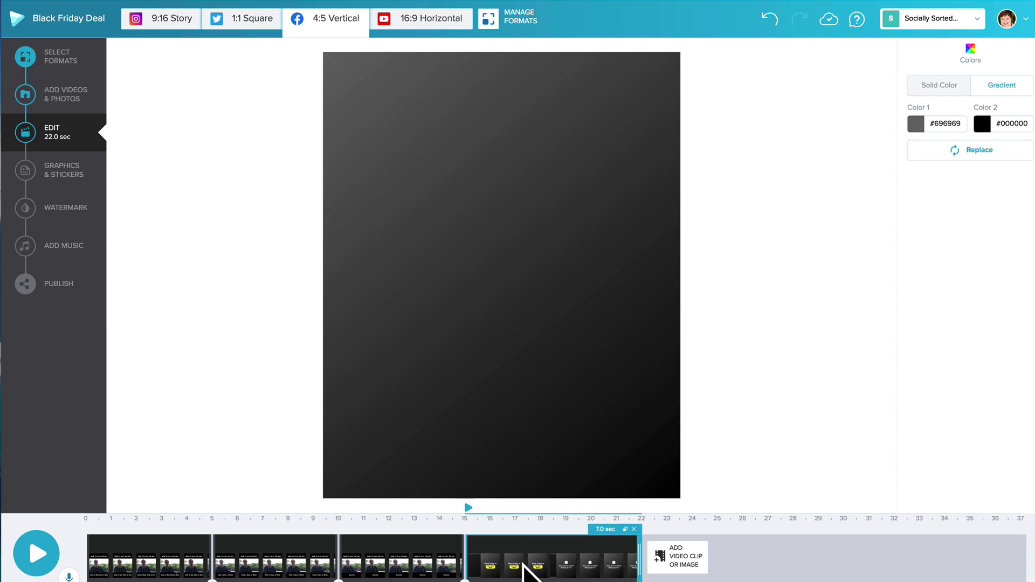
click(523, 570)
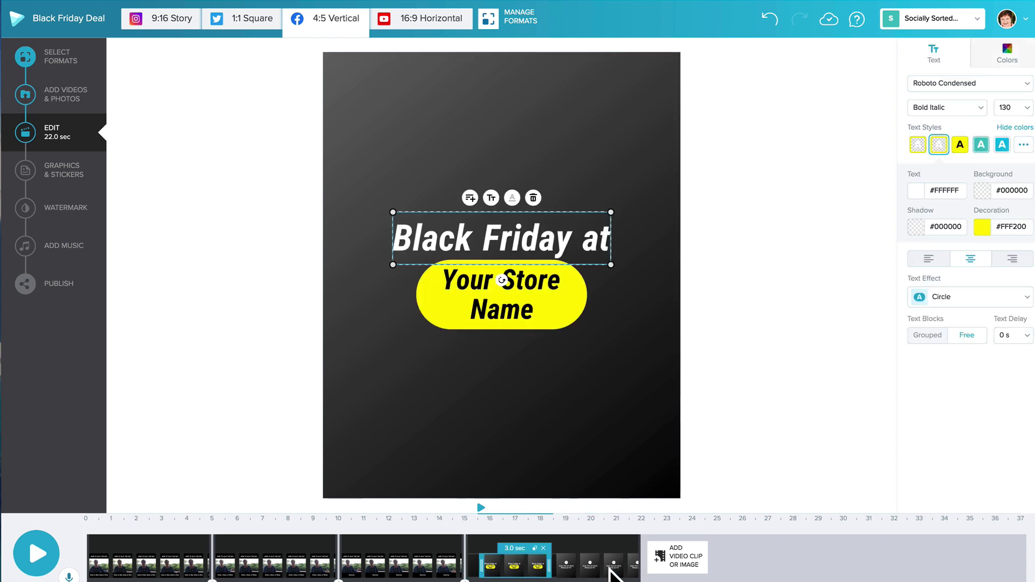
click(116, 563)
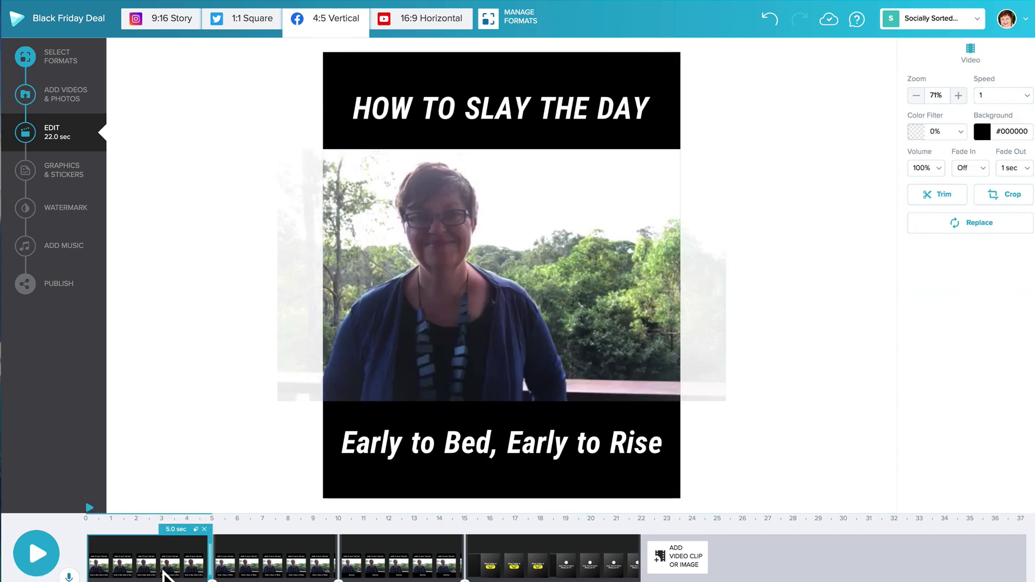
key(space)
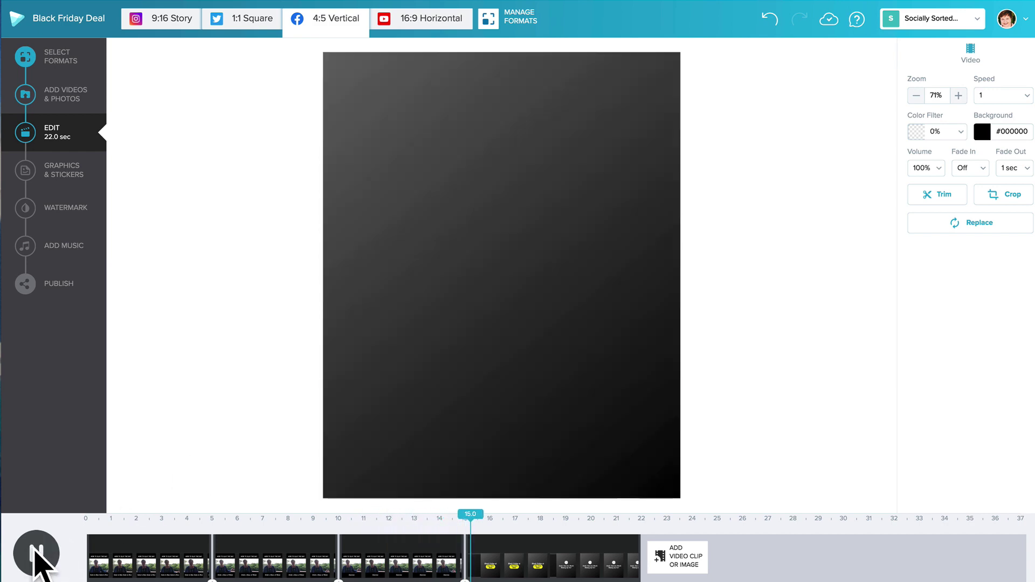
click(36, 557)
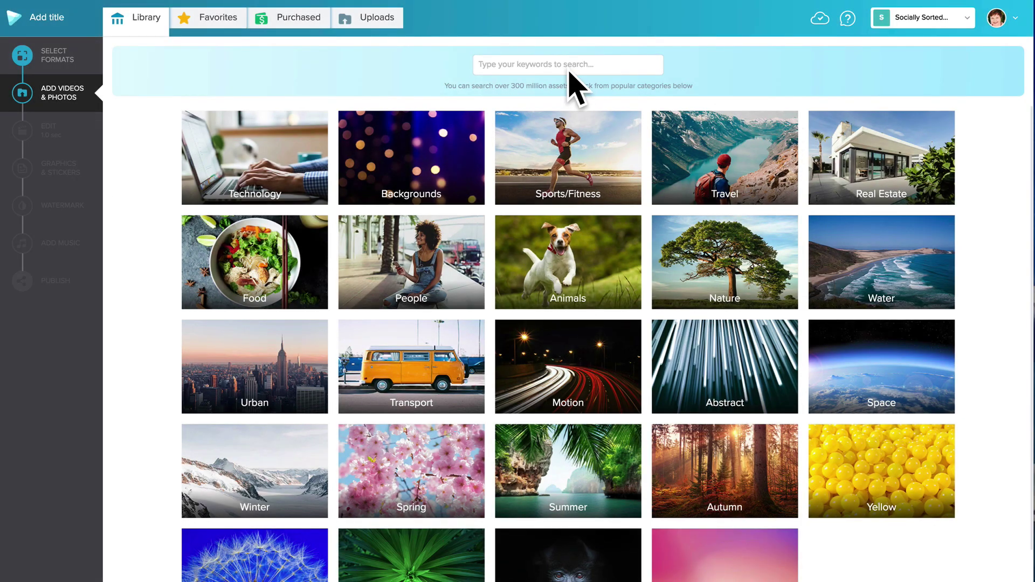
Step: Search stock footage for 'travel' and start a vertical video with the aerial beach clip
click(569, 64)
text(TRAVE)
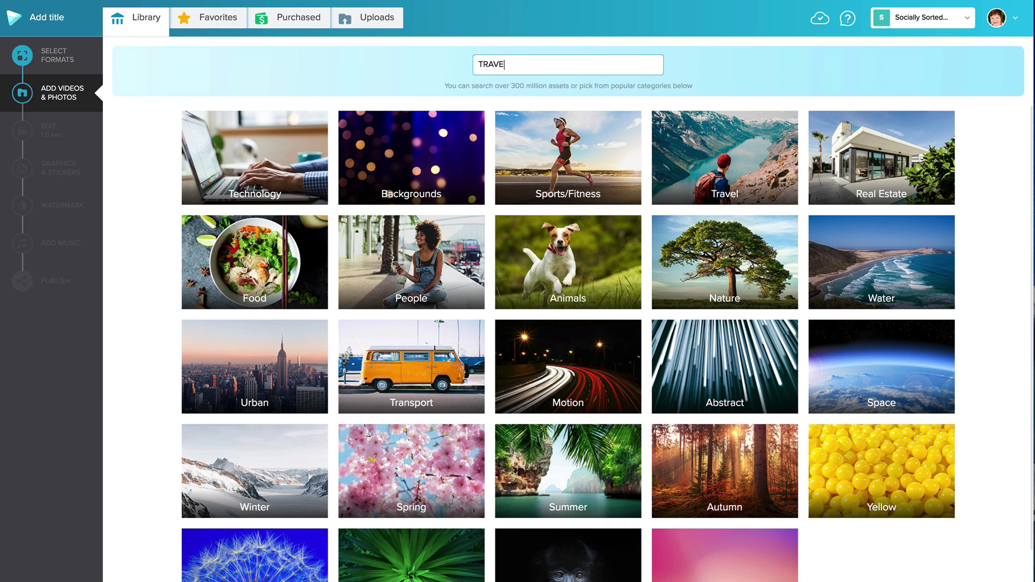
text(L)
key(Return)
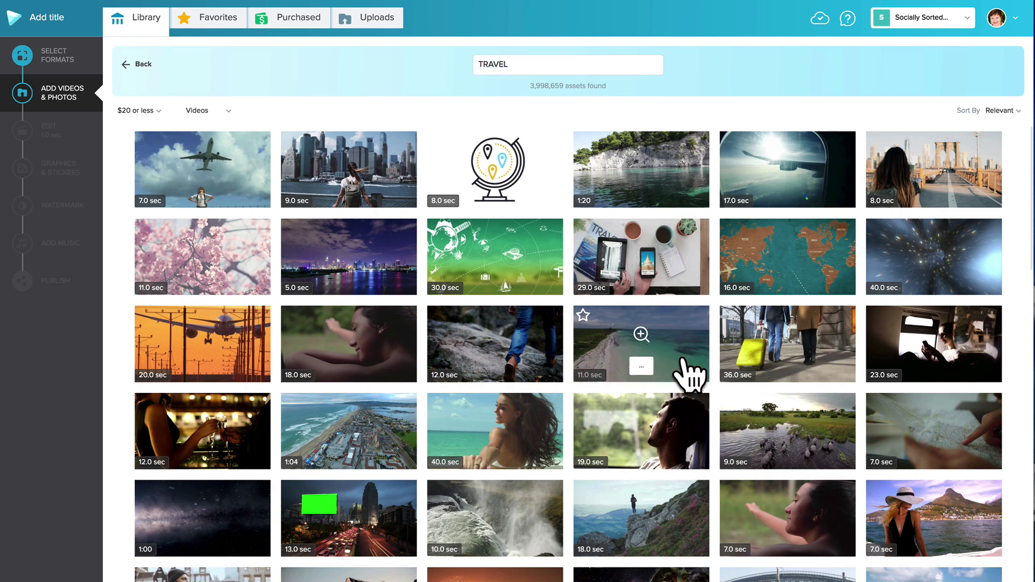
click(690, 374)
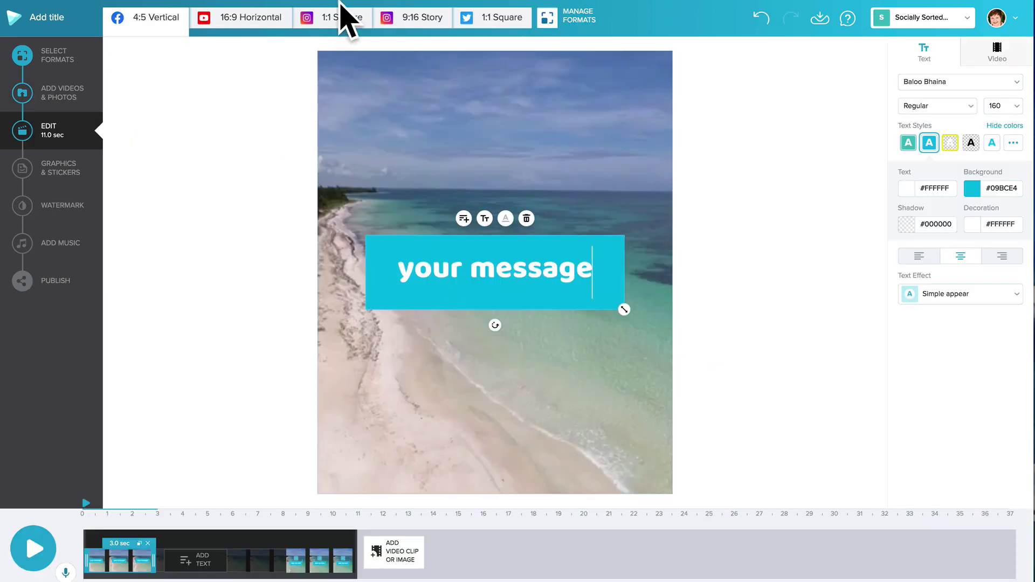
Step: Switch to 1:1 Square and zoom the beach clip out to 71%, keeping it centred
click(344, 24)
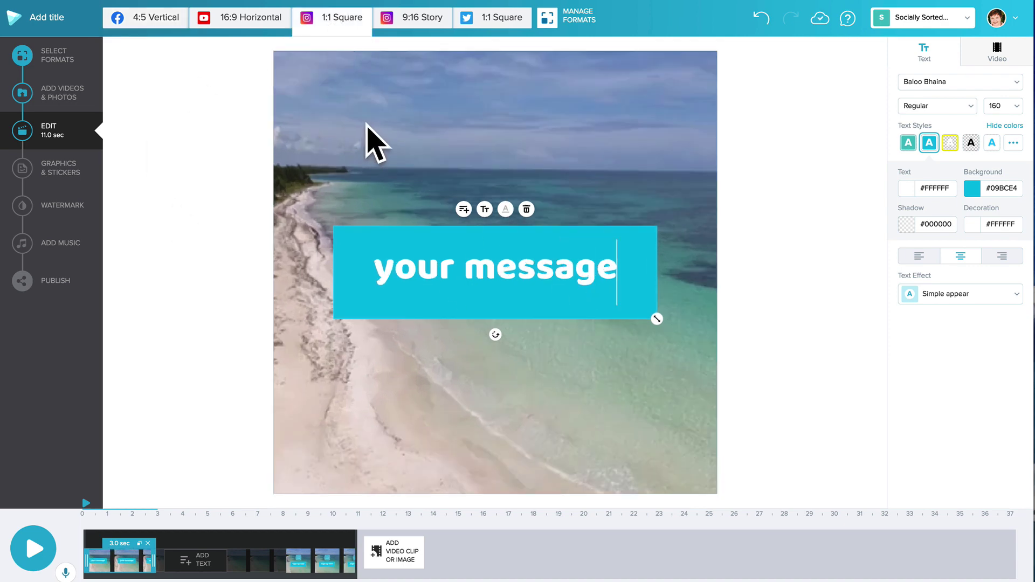
click(411, 128)
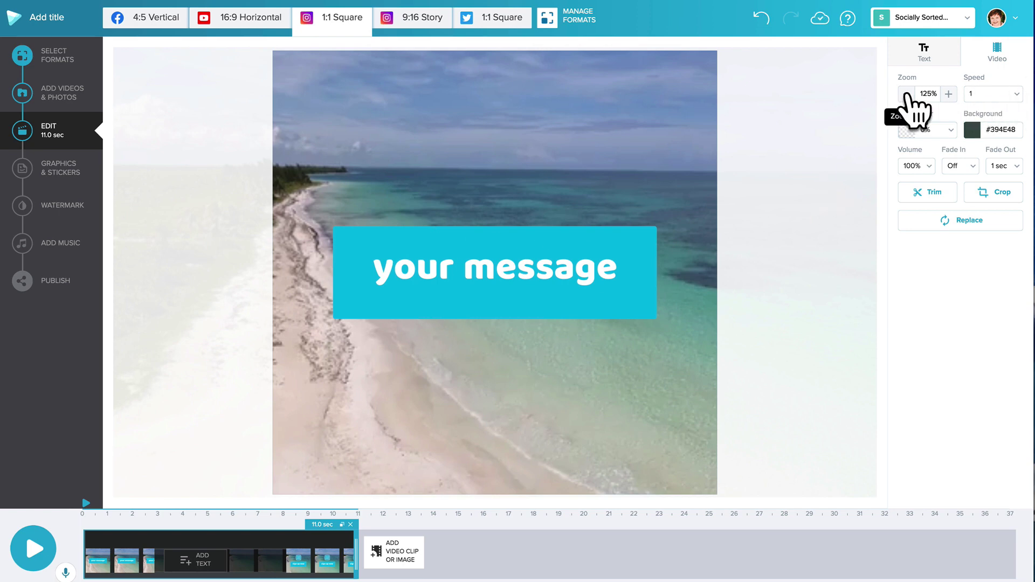
click(908, 94)
click(908, 94)
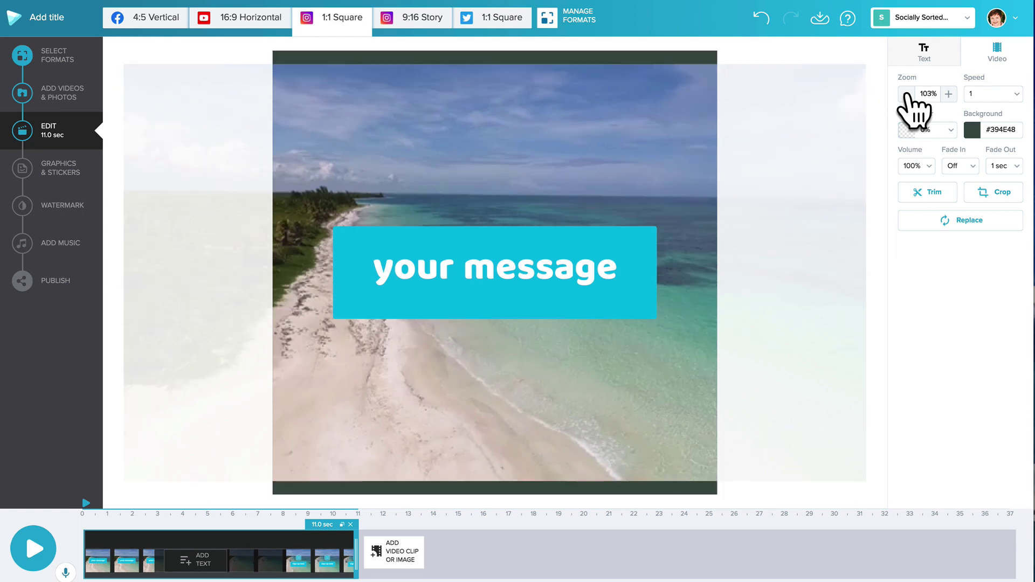
click(907, 93)
click(907, 95)
click(908, 95)
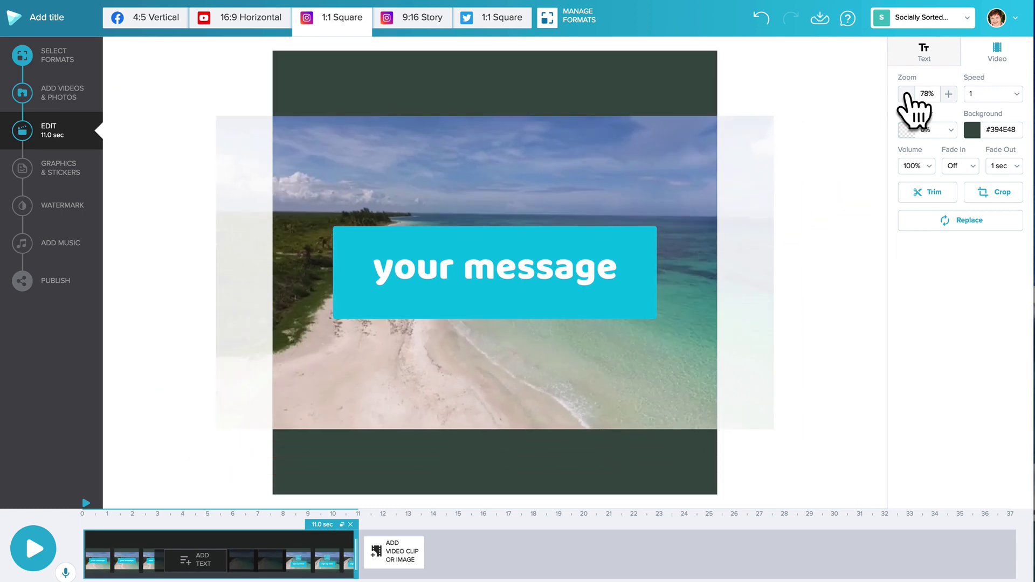
drag(620, 148, 620, 150)
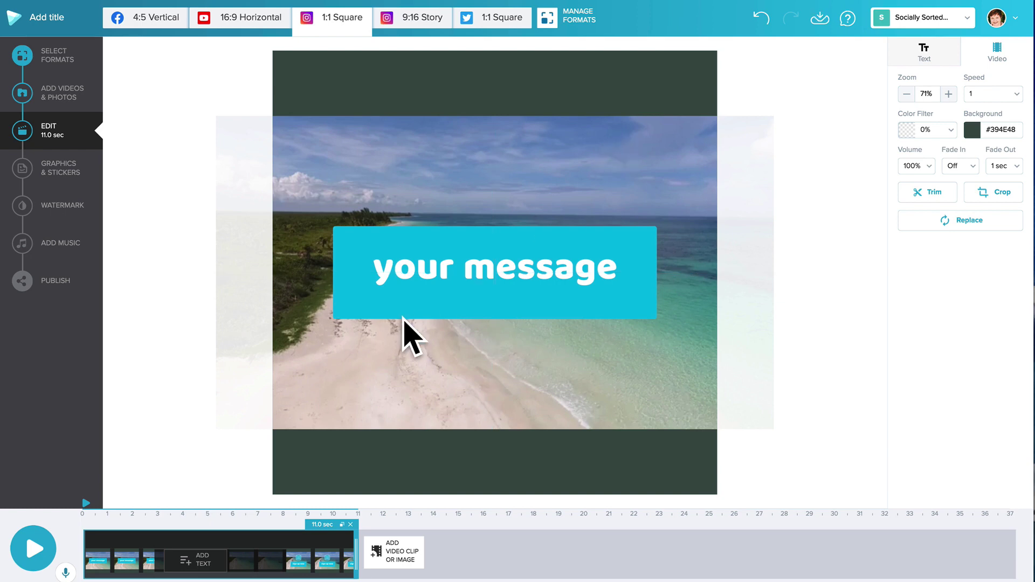
click(538, 259)
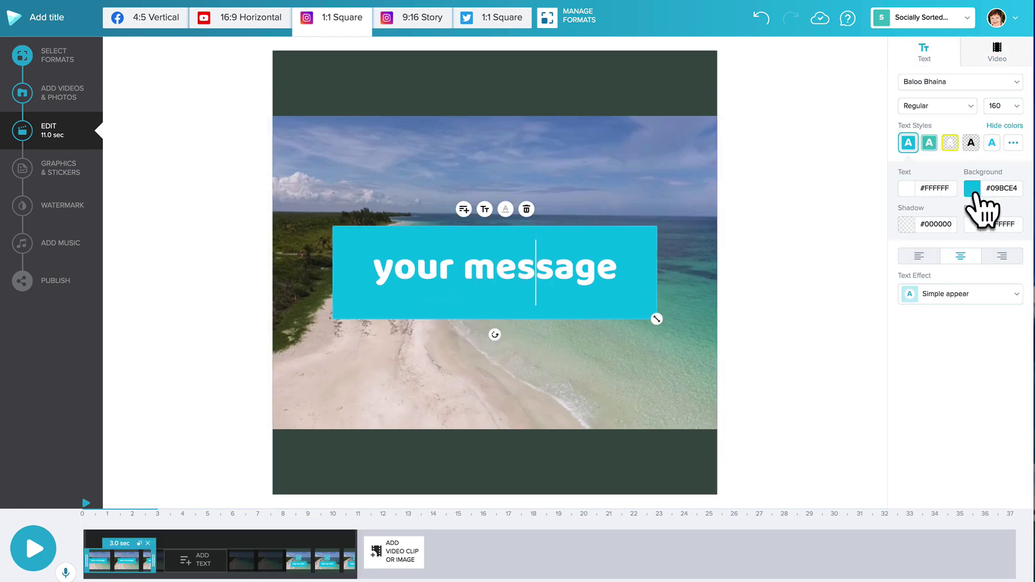
Step: Give the message box a transparent background, retype it 'DRONE TIPS', and move it to the top band
click(974, 189)
click(837, 92)
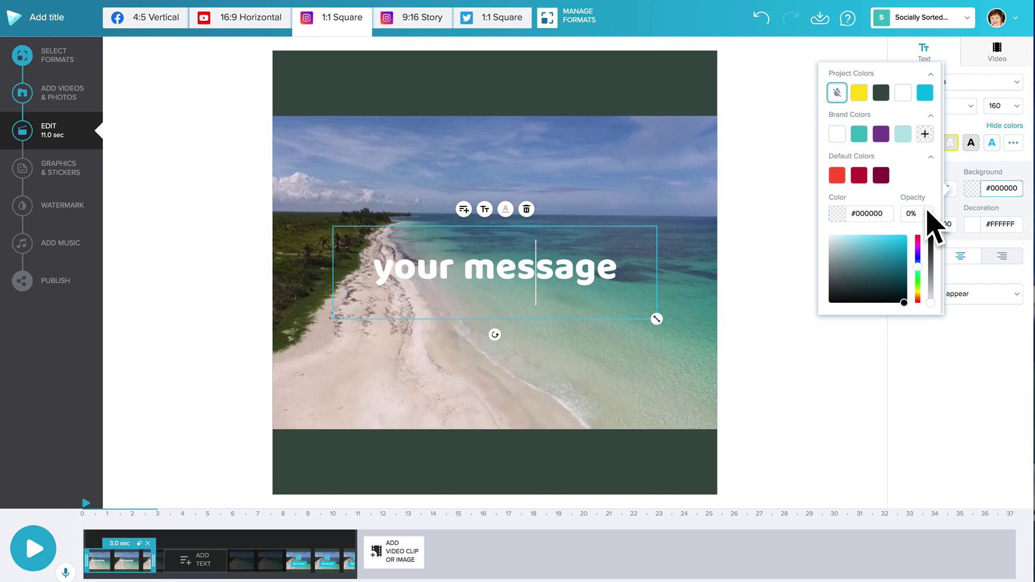
click(605, 265)
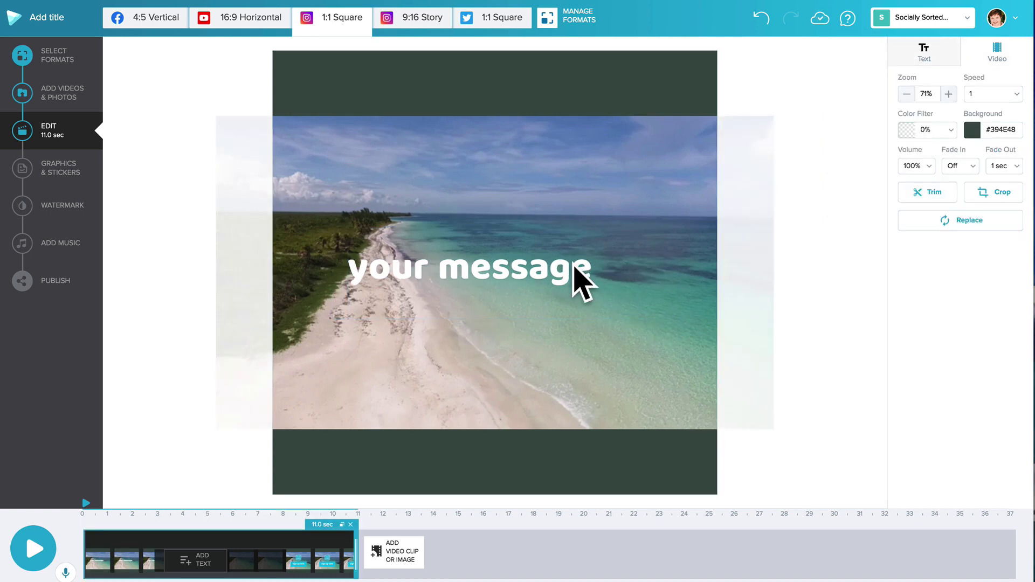
click(579, 279)
text(D)
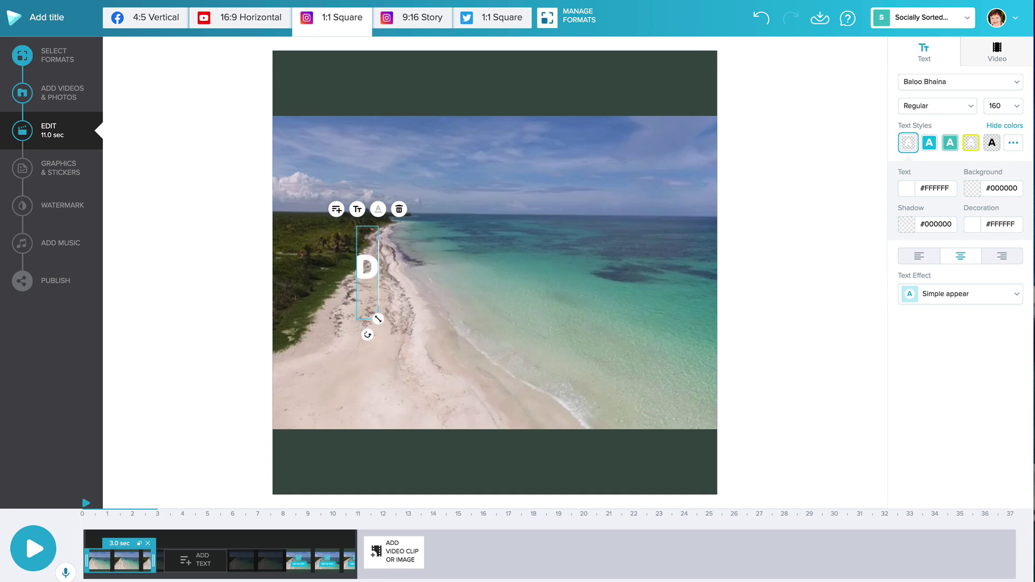
text(RONE TIPS)
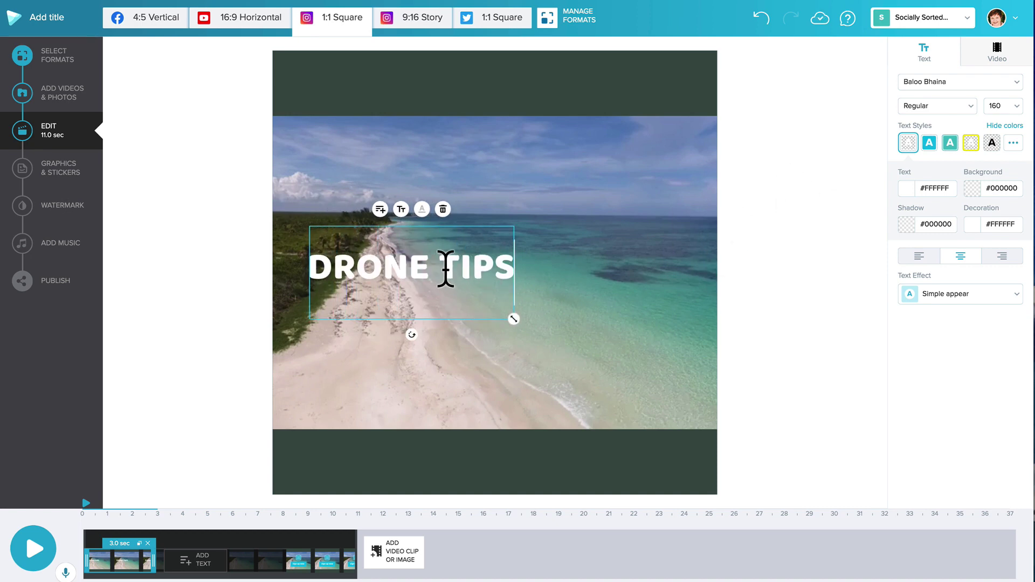
drag(476, 229, 560, 47)
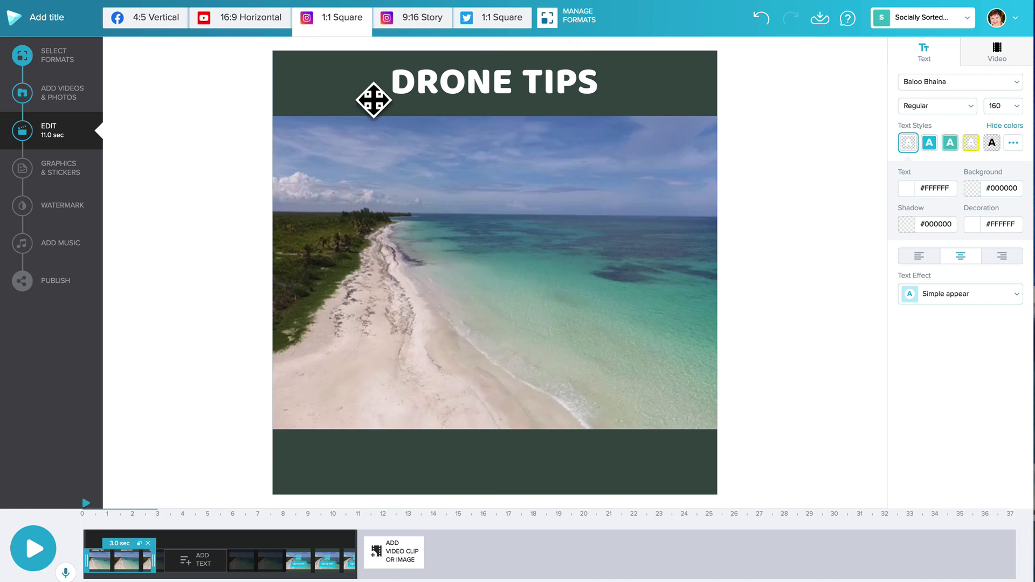
click(517, 203)
Step: Recolour the bars around the beach clip to dark navy #0C0268
click(973, 129)
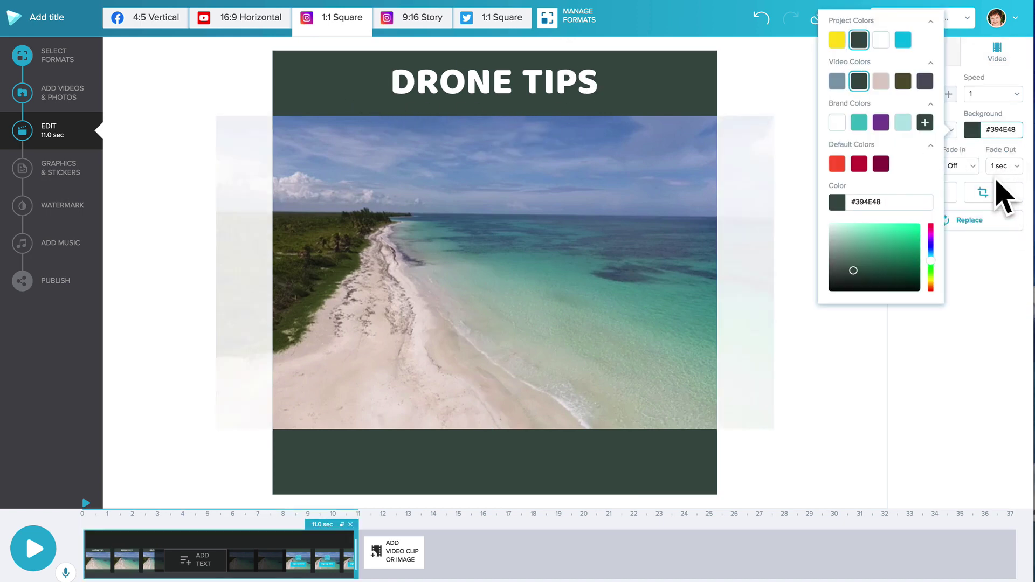
click(931, 251)
click(912, 232)
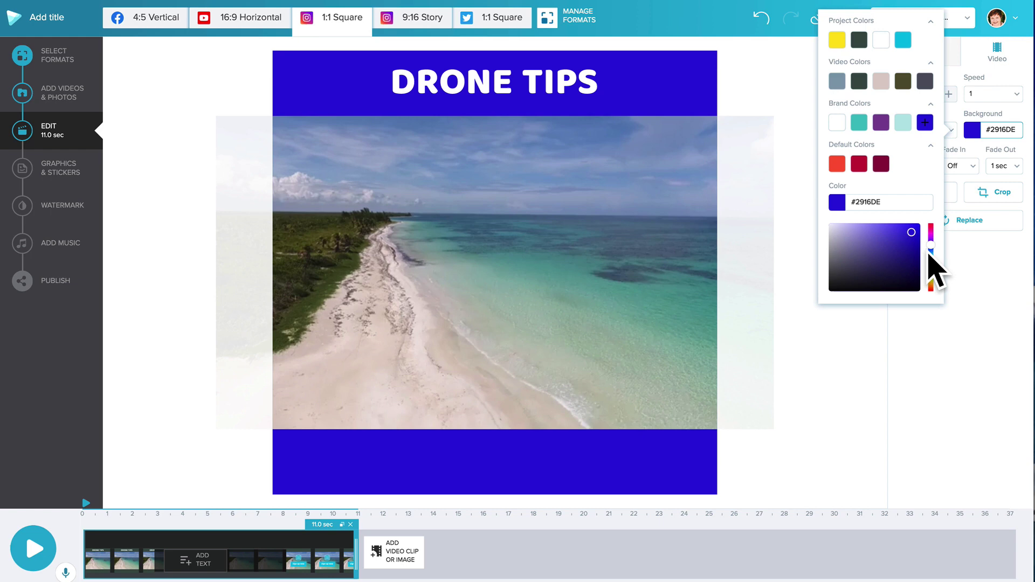
drag(923, 253, 920, 262)
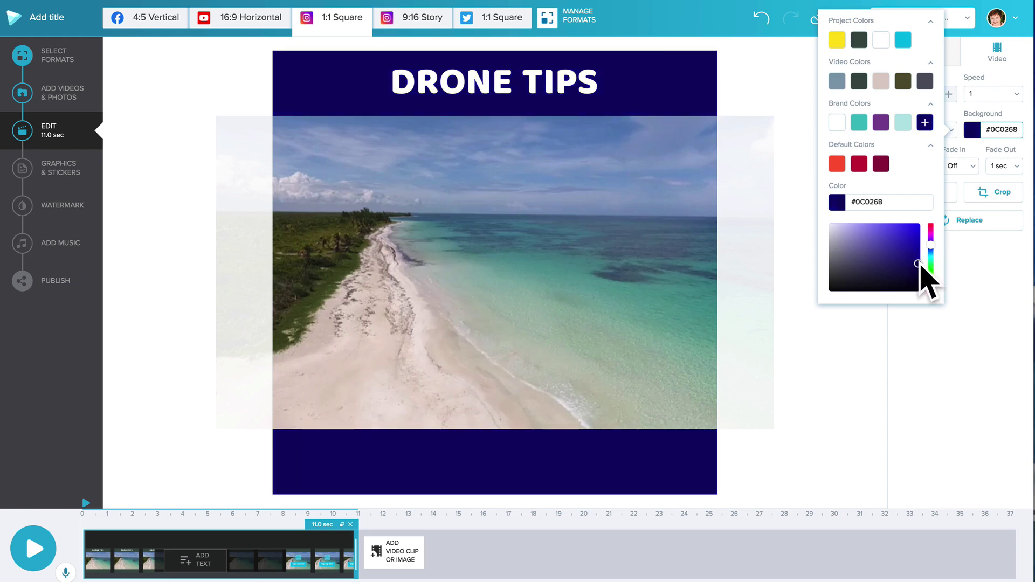
click(492, 81)
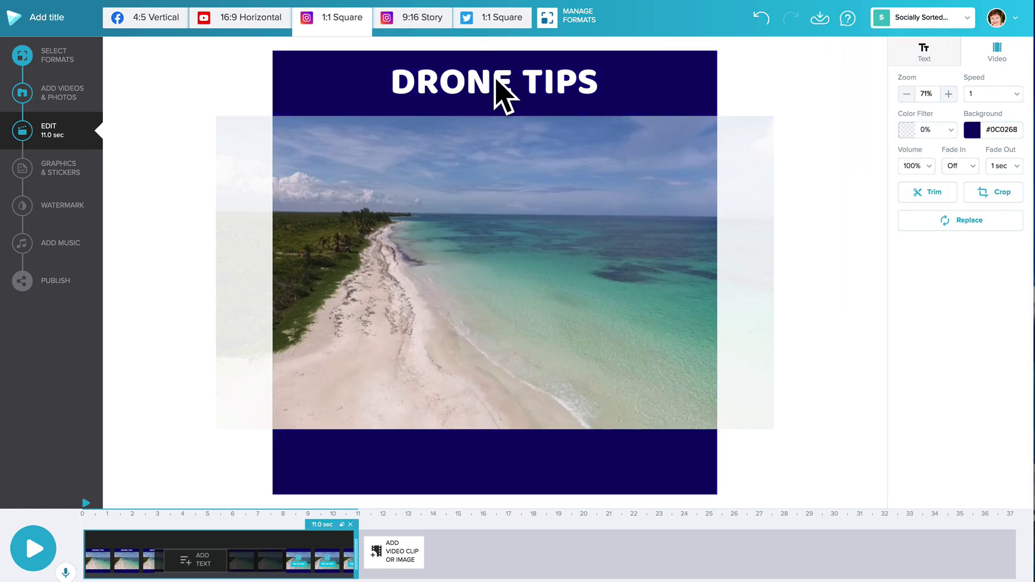
Step: Add a second free-moving text block and drag it into the bottom band
click(449, 81)
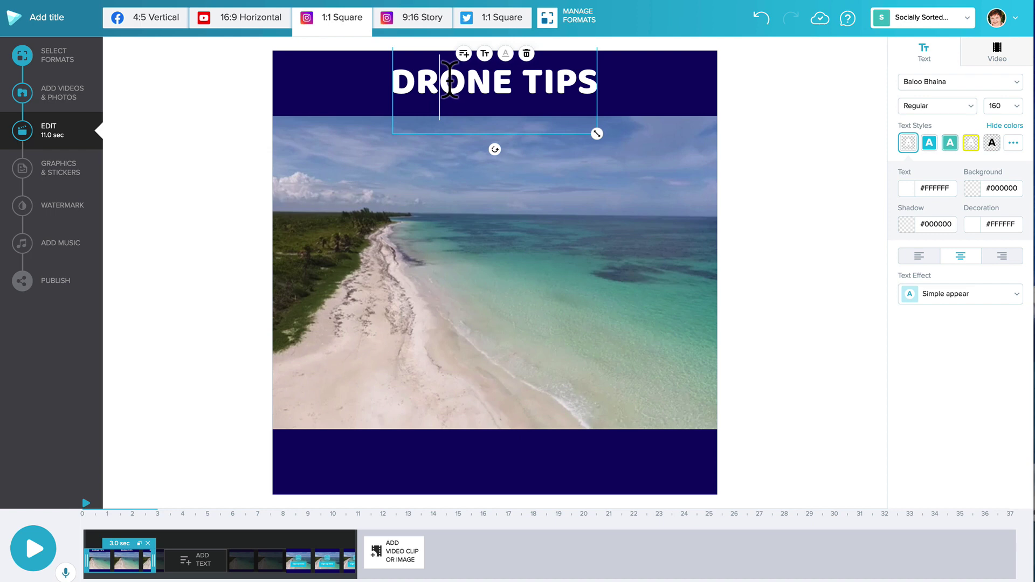
click(465, 54)
text(subtitle)
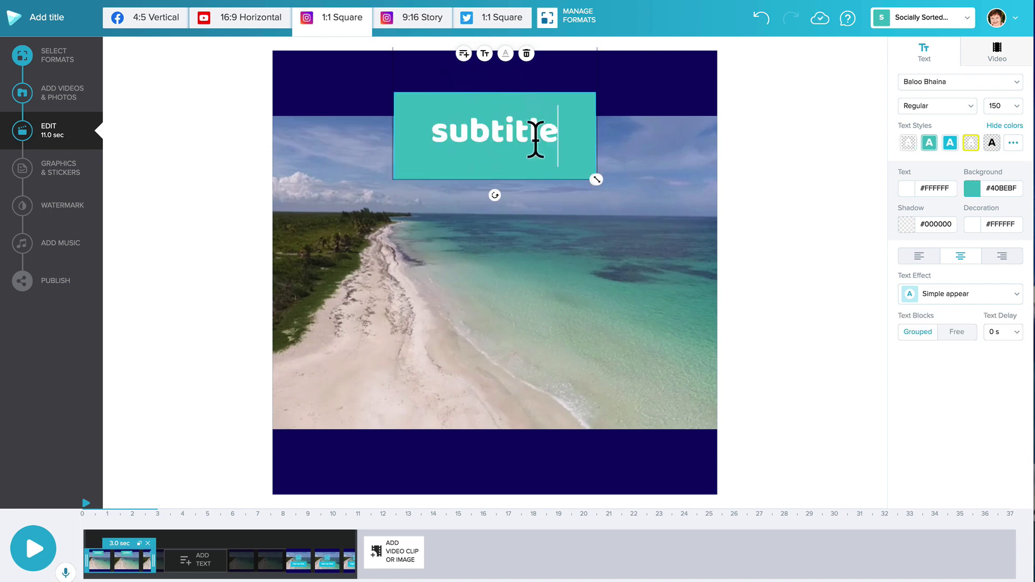
click(956, 334)
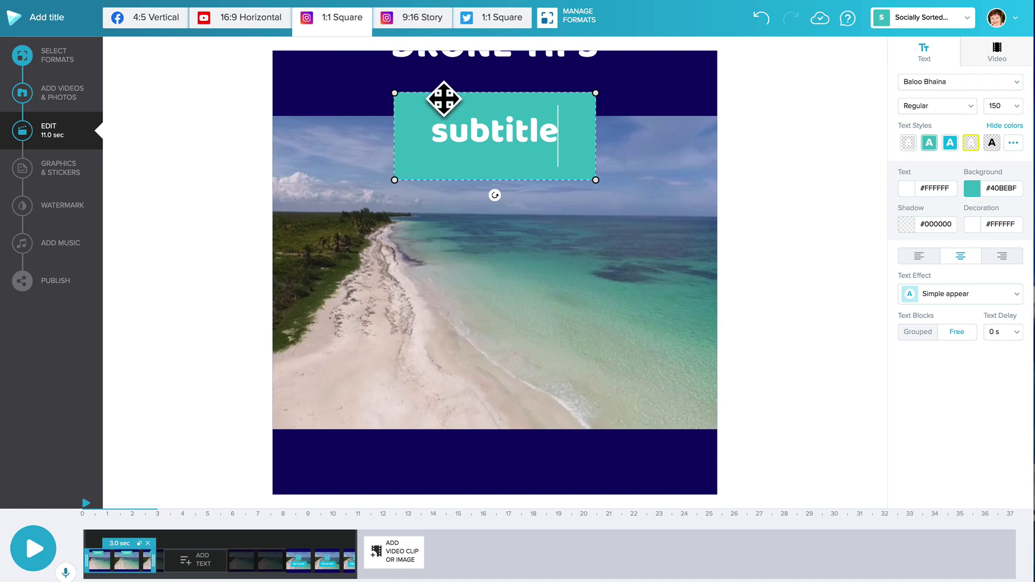
drag(445, 92, 448, 427)
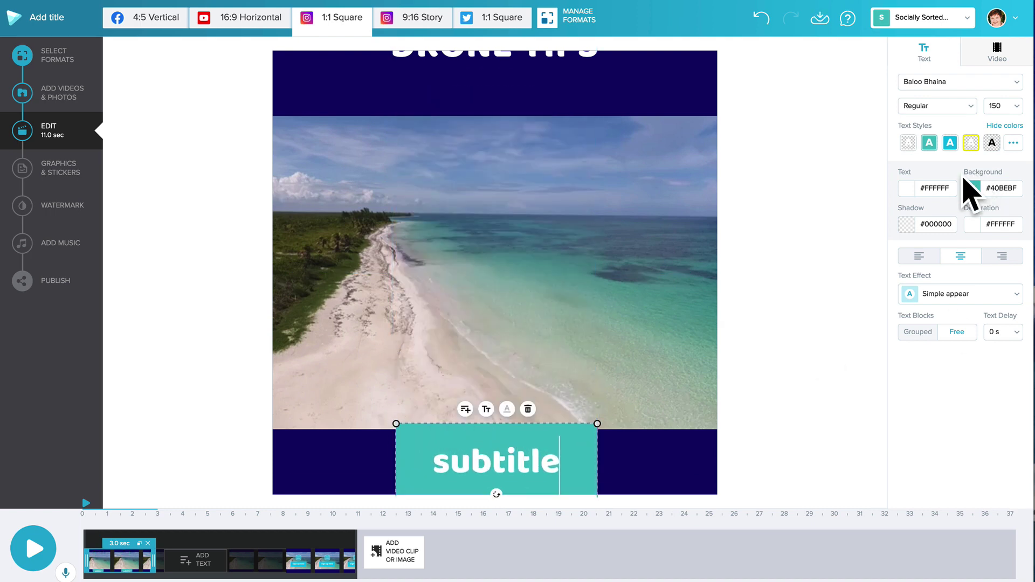
Step: Make the new block's background transparent and type the uppercase caption 'TO TAKE YOU PRO'
click(972, 190)
click(837, 82)
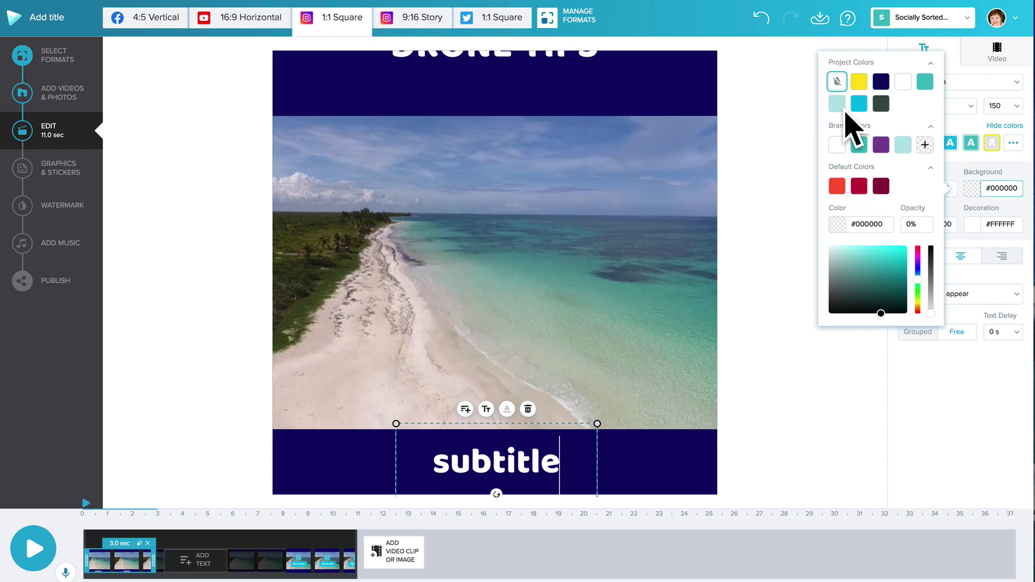
click(535, 463)
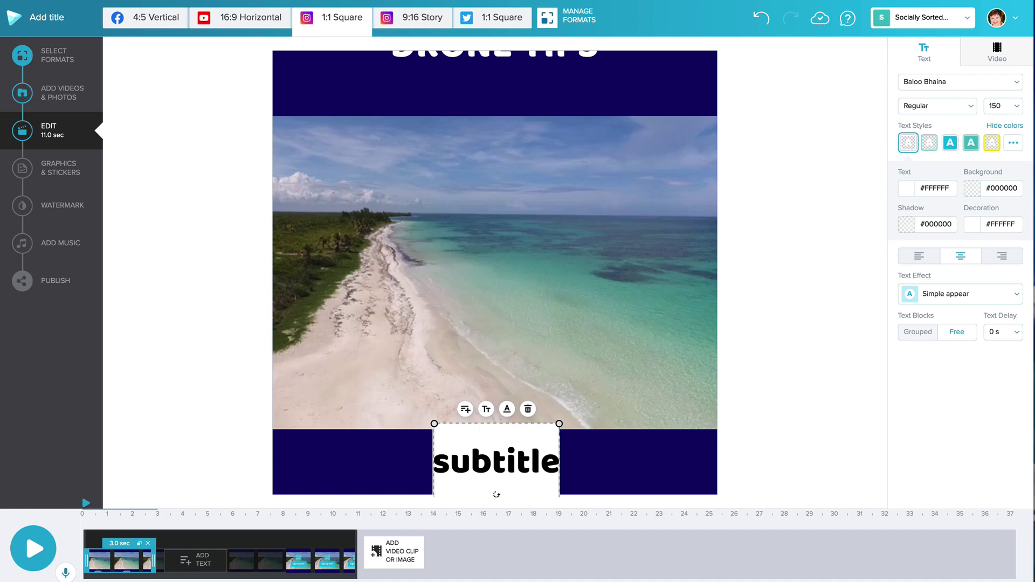
text(to take yo)
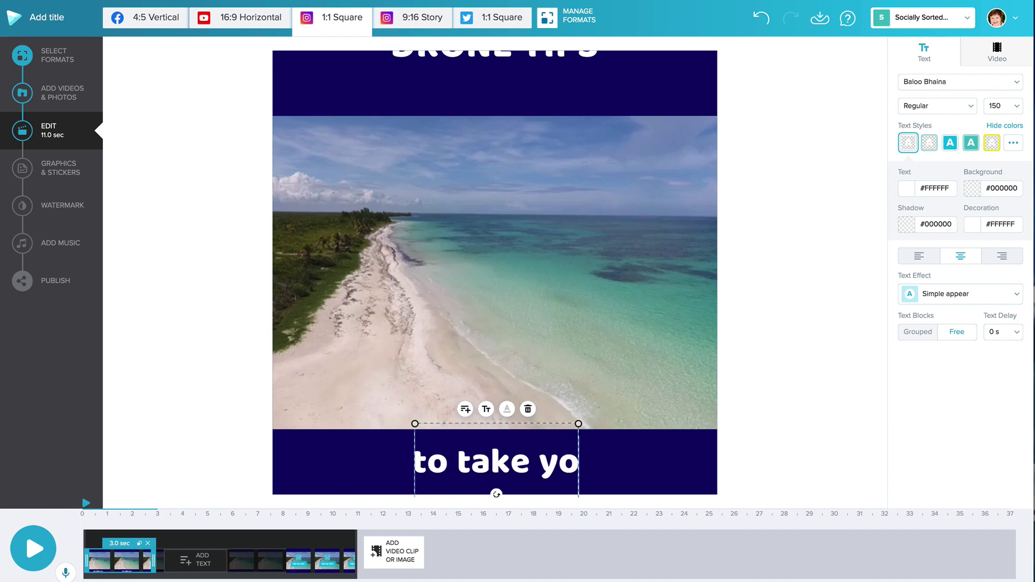
text(u pro)
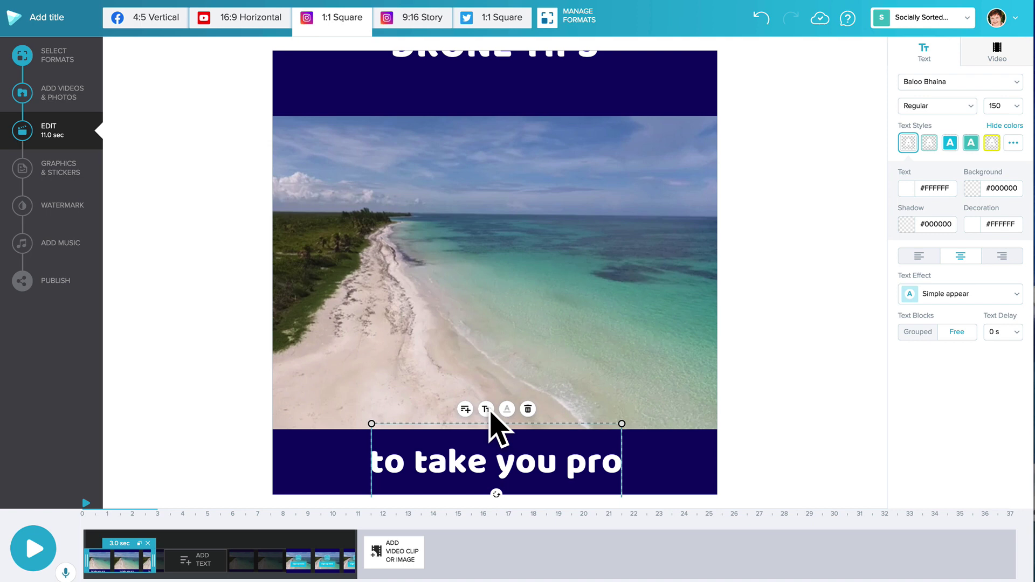
click(485, 410)
drag(565, 65, 555, 104)
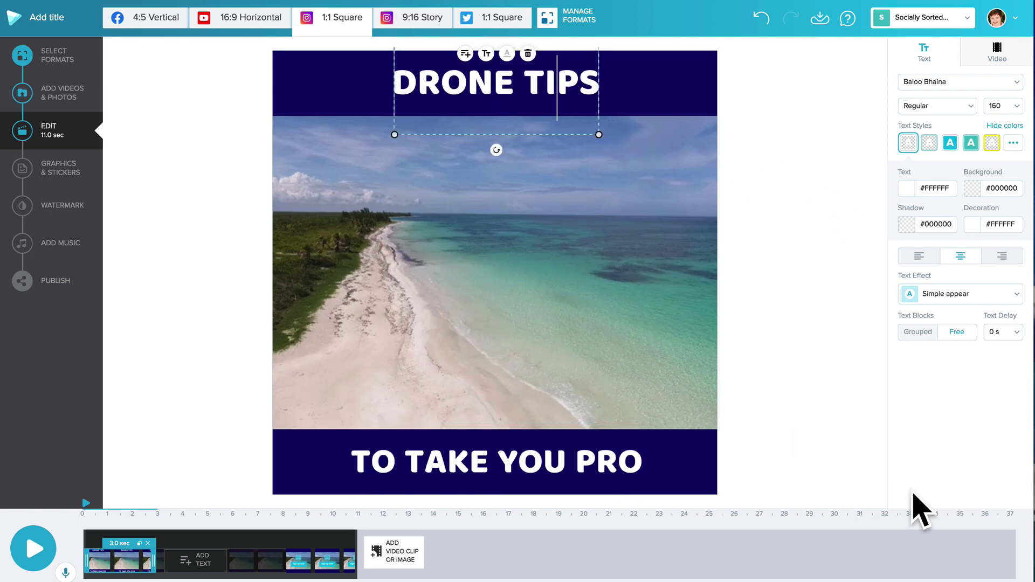
Step: Shift and stretch the DRONE TIPS text overlay on the timeline to 8.5 seconds
click(370, 281)
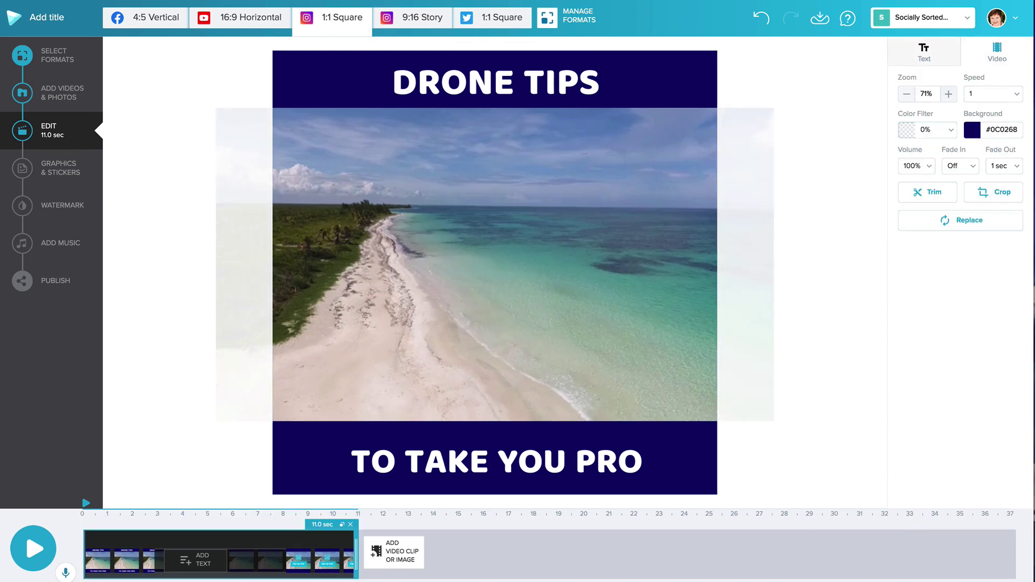
click(136, 569)
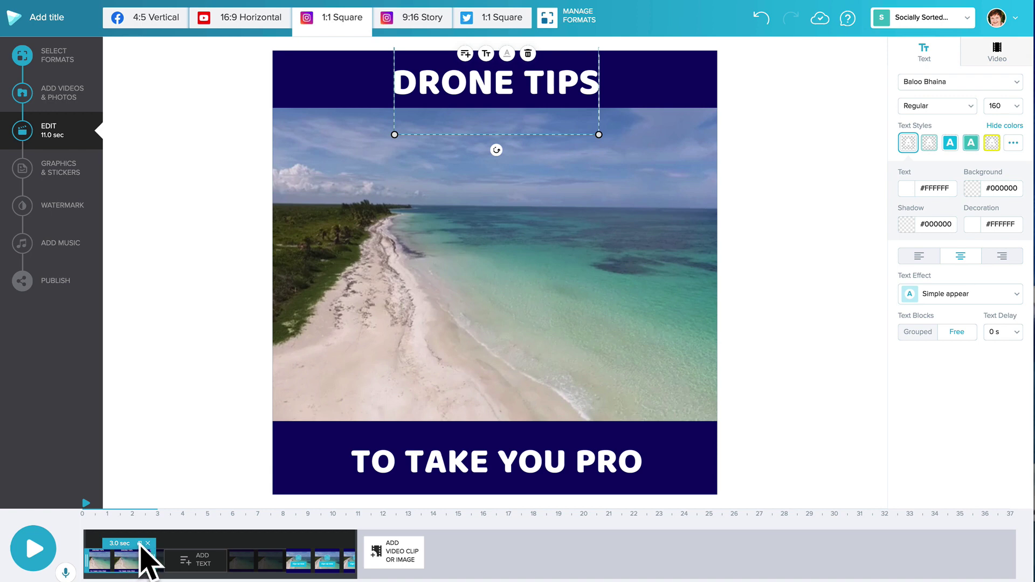
drag(140, 547, 207, 564)
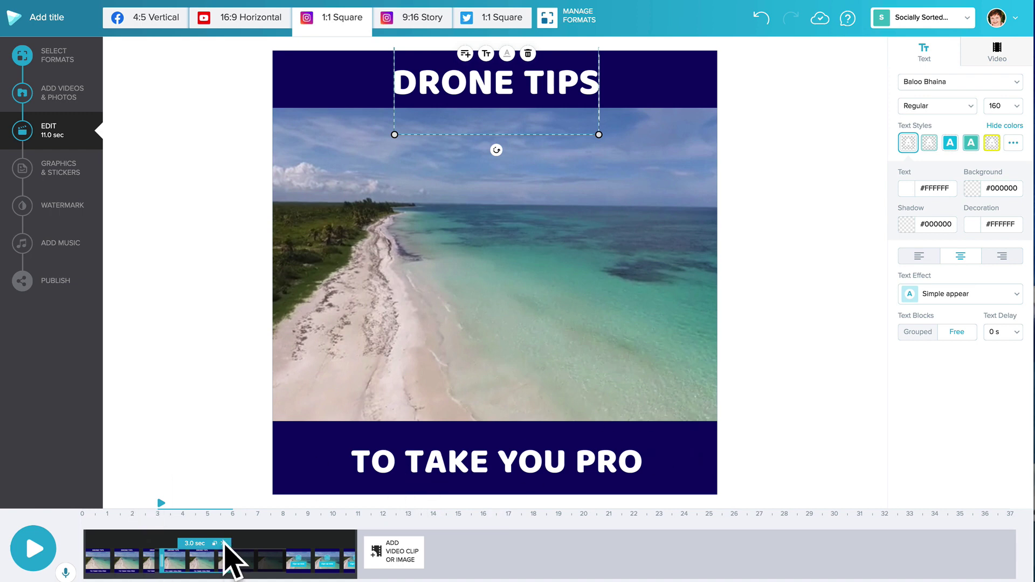
mouse_move(226, 558)
mouse_down()
mouse_move(144, 571)
mouse_move(293, 558)
mouse_up()
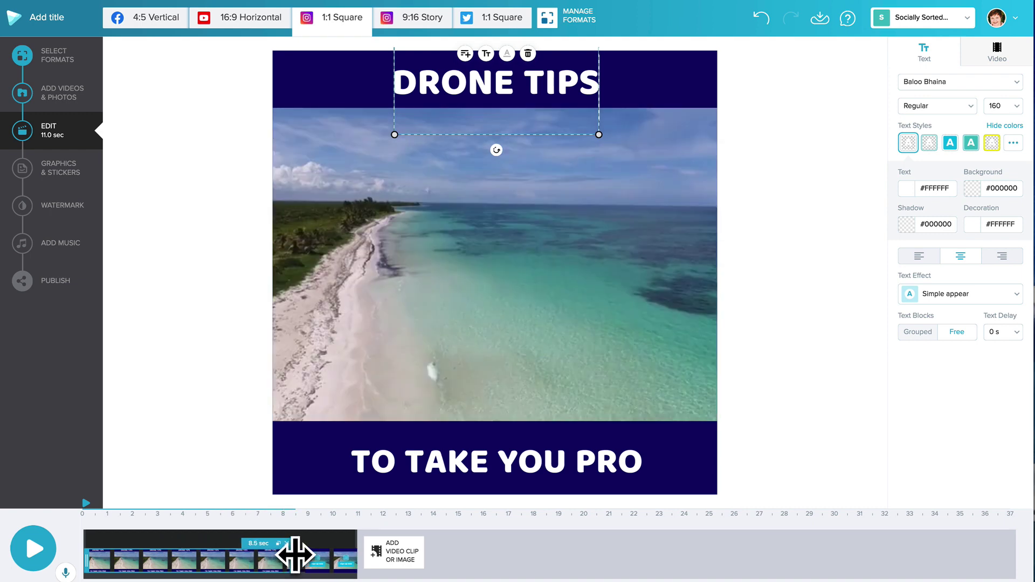
click(315, 570)
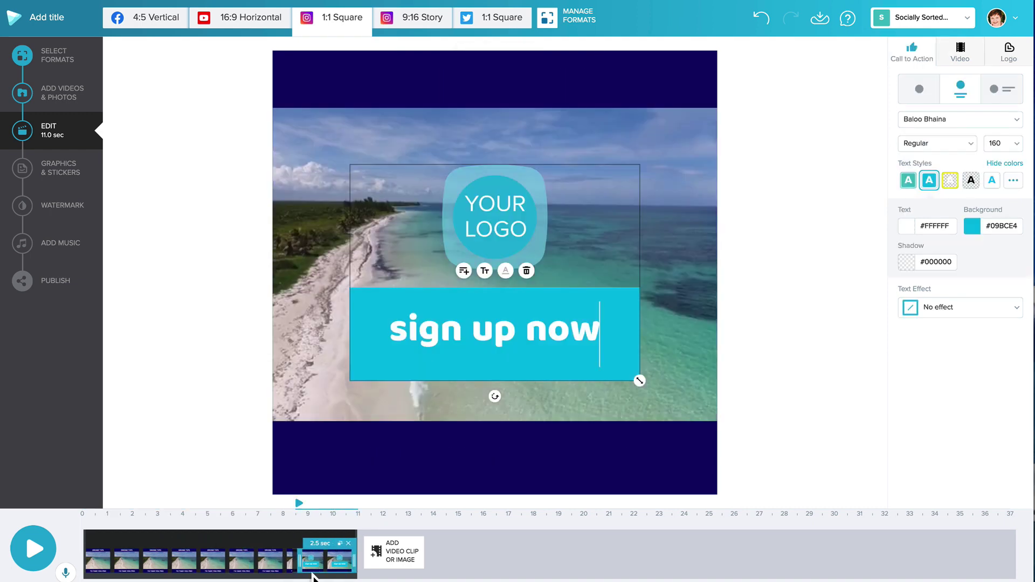
click(258, 570)
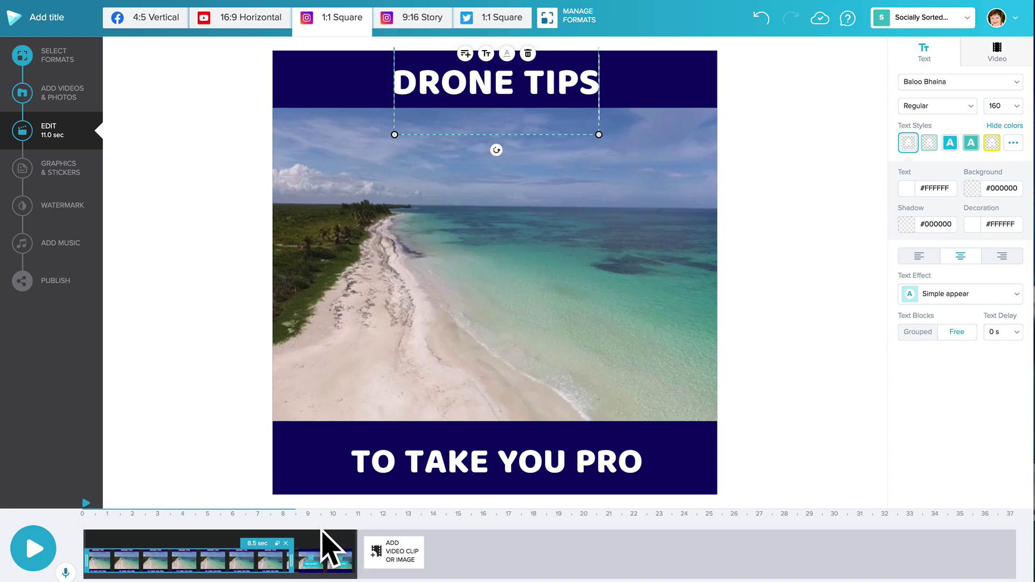
click(328, 549)
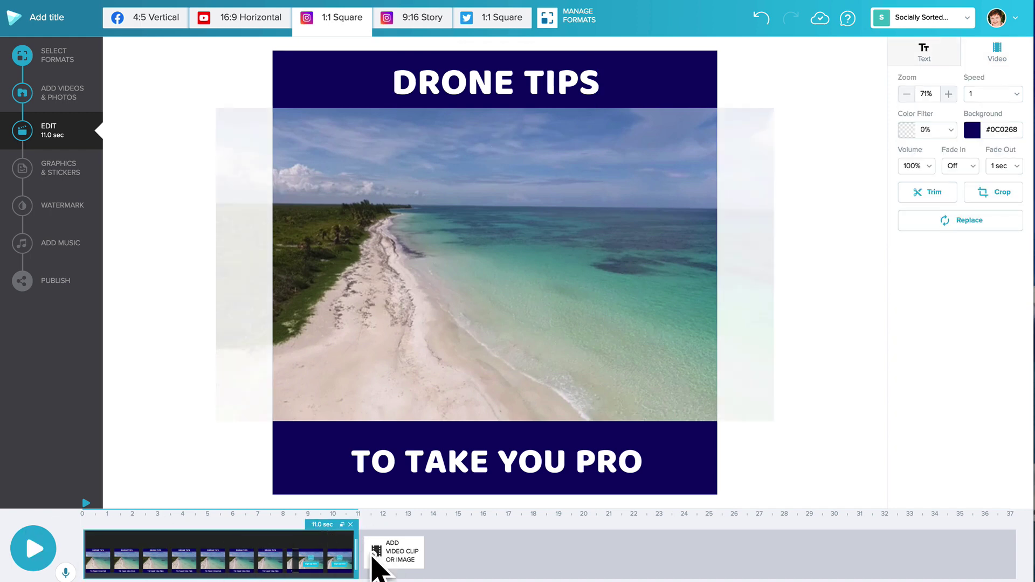
click(144, 571)
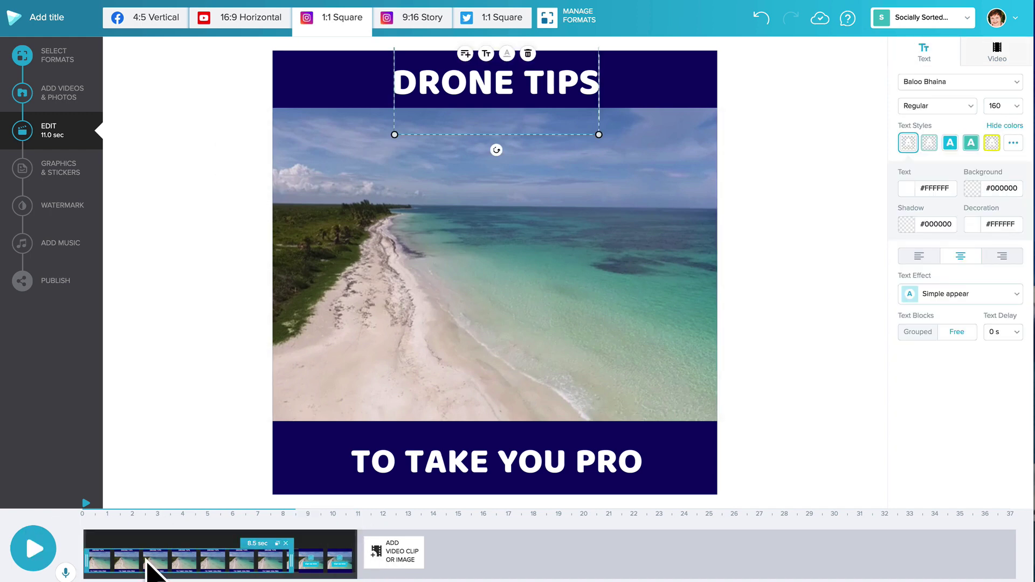